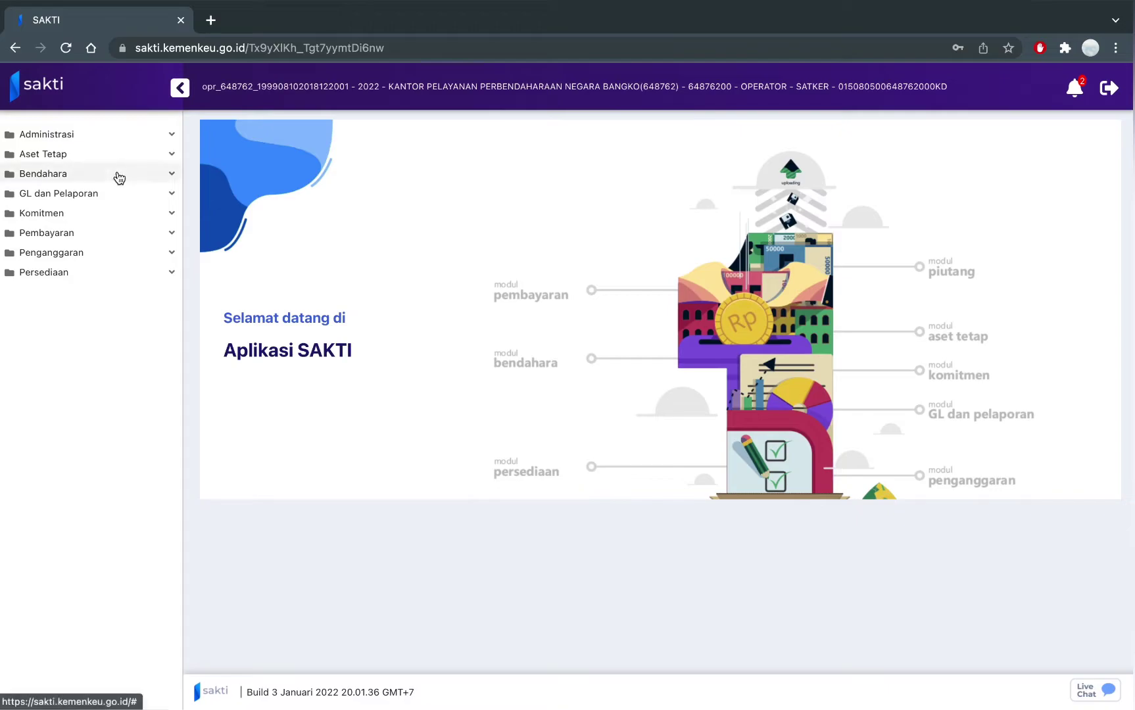
Expand the Bendahara module in the sidebar and open its Referensi submenu.
click(118, 176)
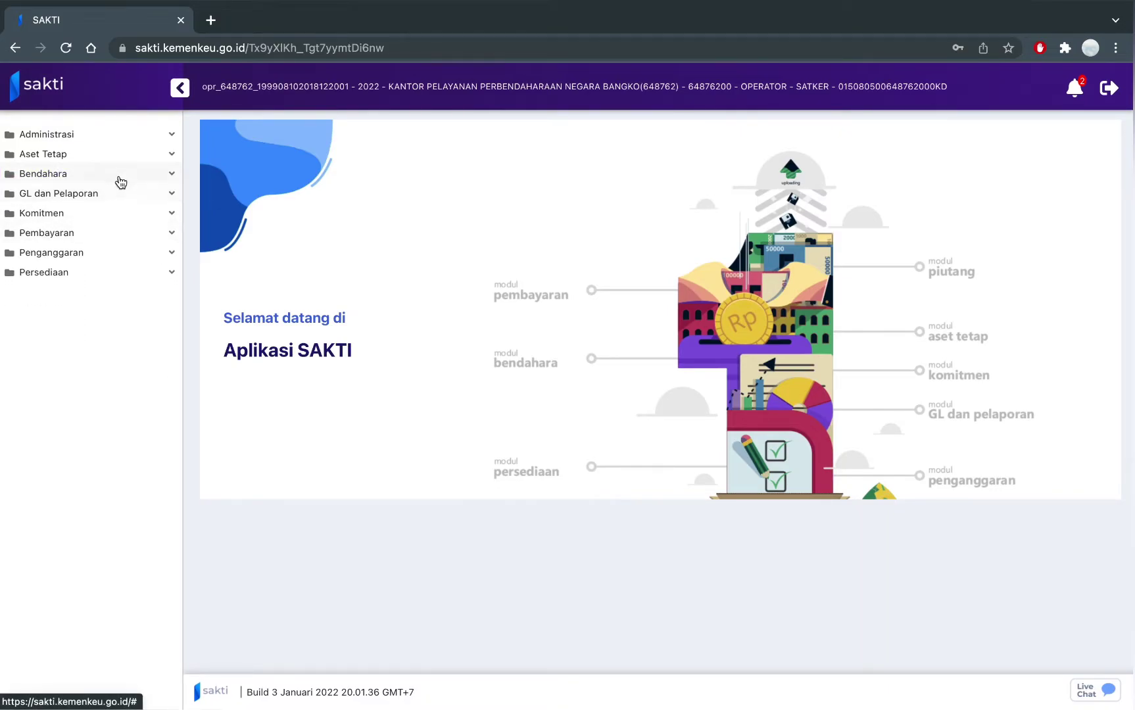
click(119, 178)
click(108, 309)
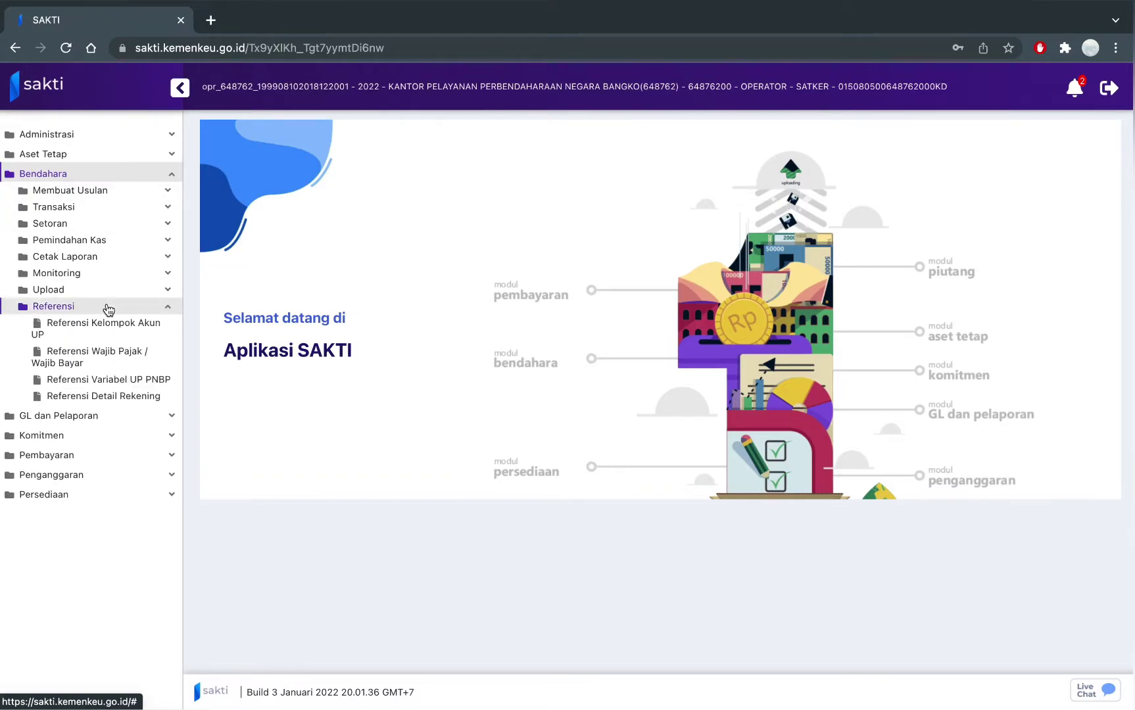
Open Referensi Kelompok Akun UP and save account group 5111 as Non Aktif.
click(109, 336)
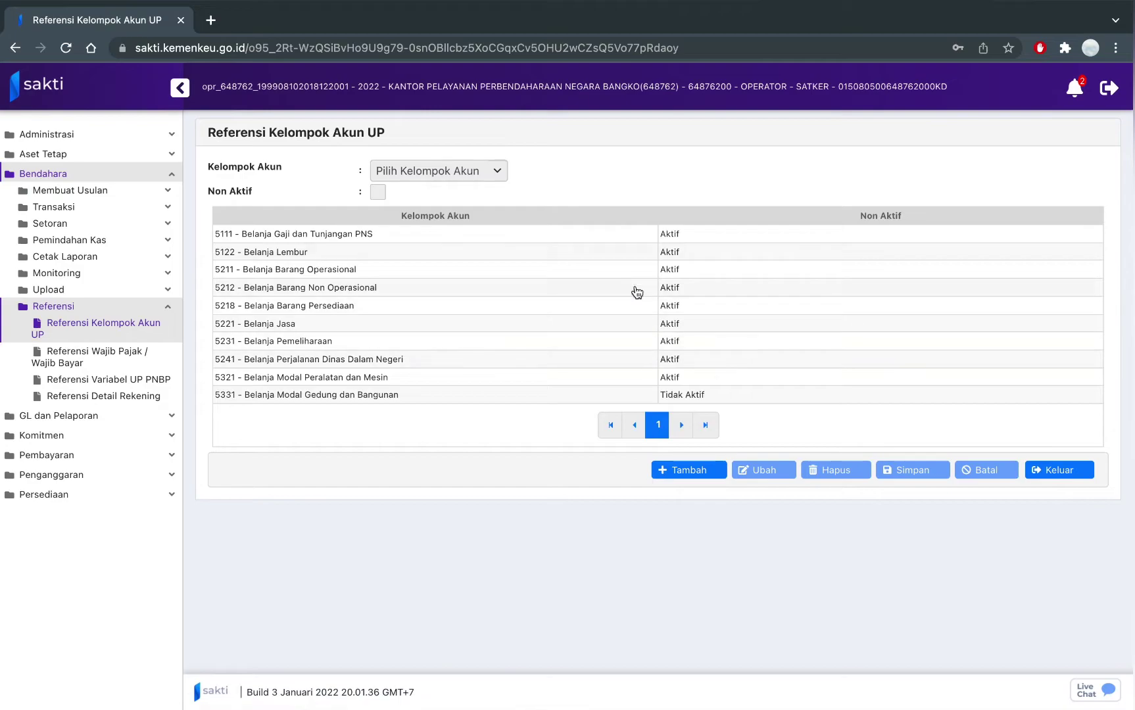
click(559, 395)
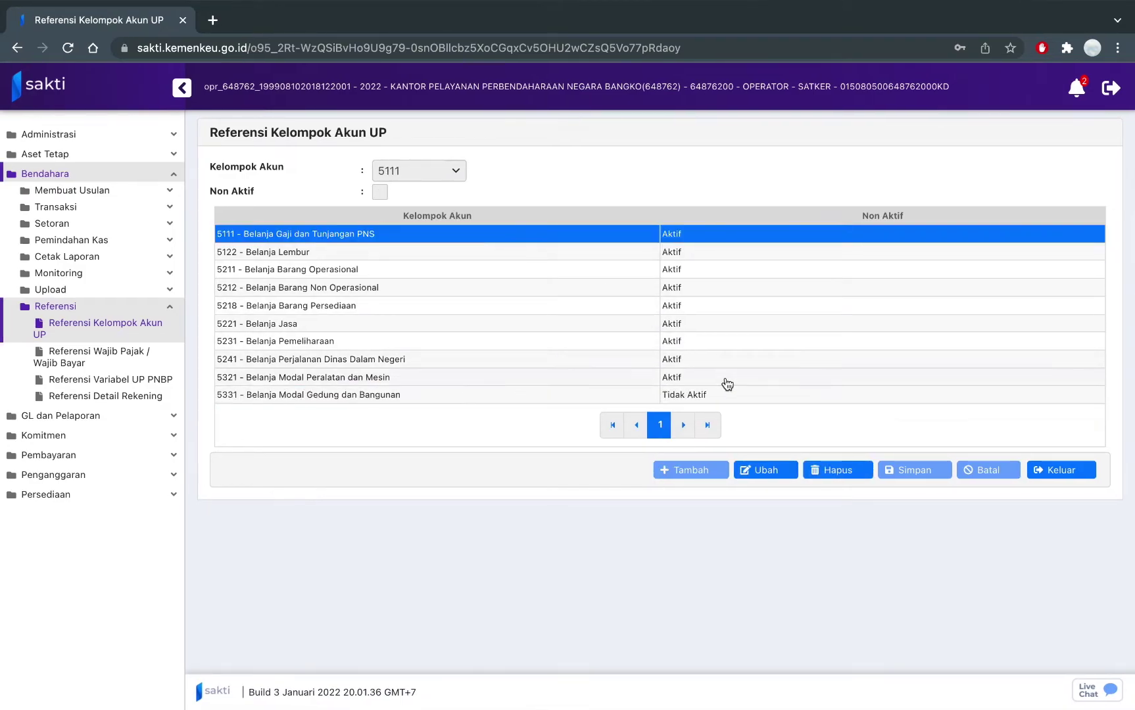
click(758, 470)
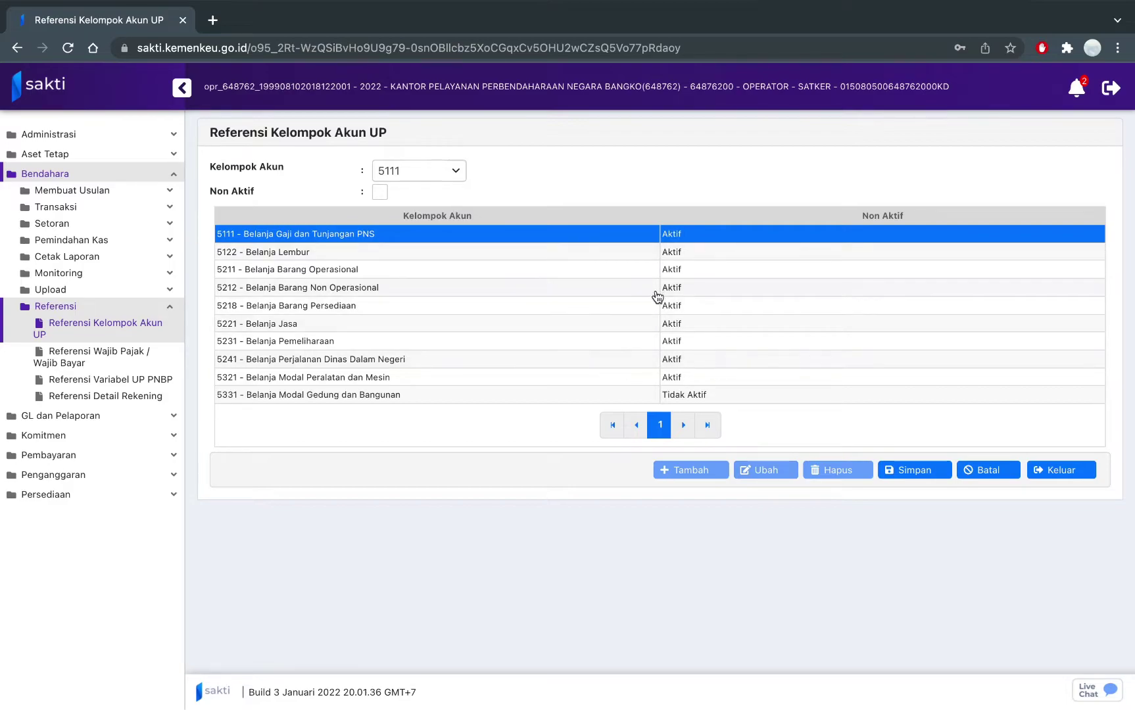
click(387, 191)
click(935, 473)
click(596, 419)
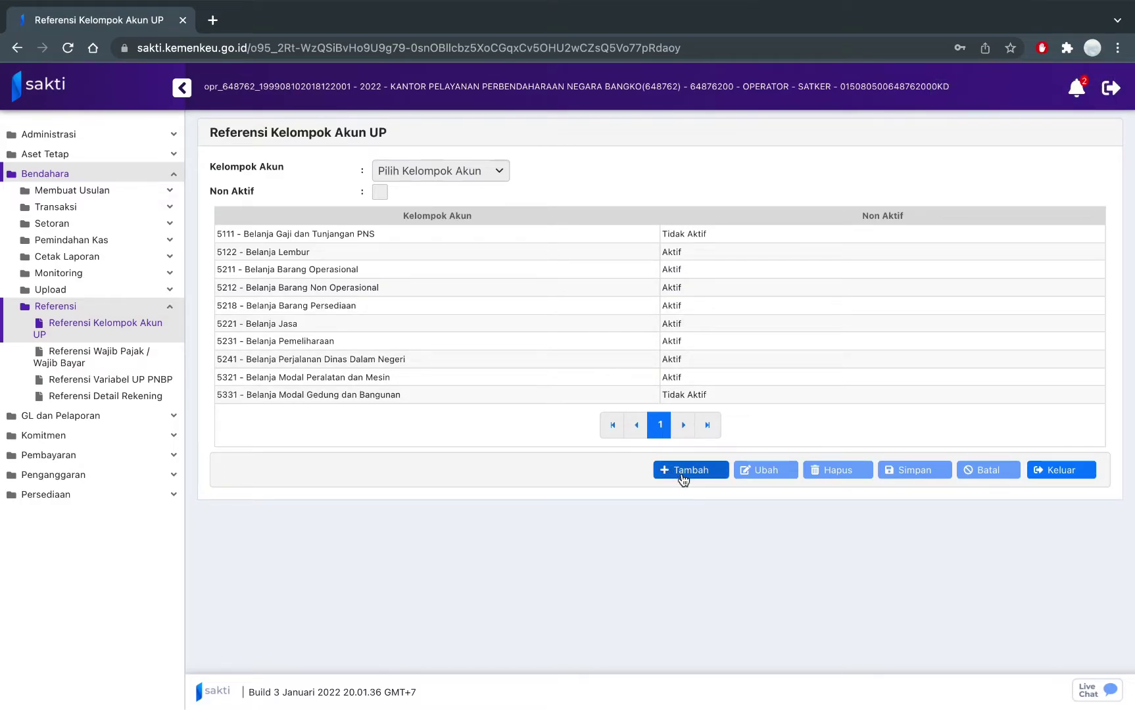
Set account group 5122 Belanja Lembur to Non Aktif and save it.
click(567, 264)
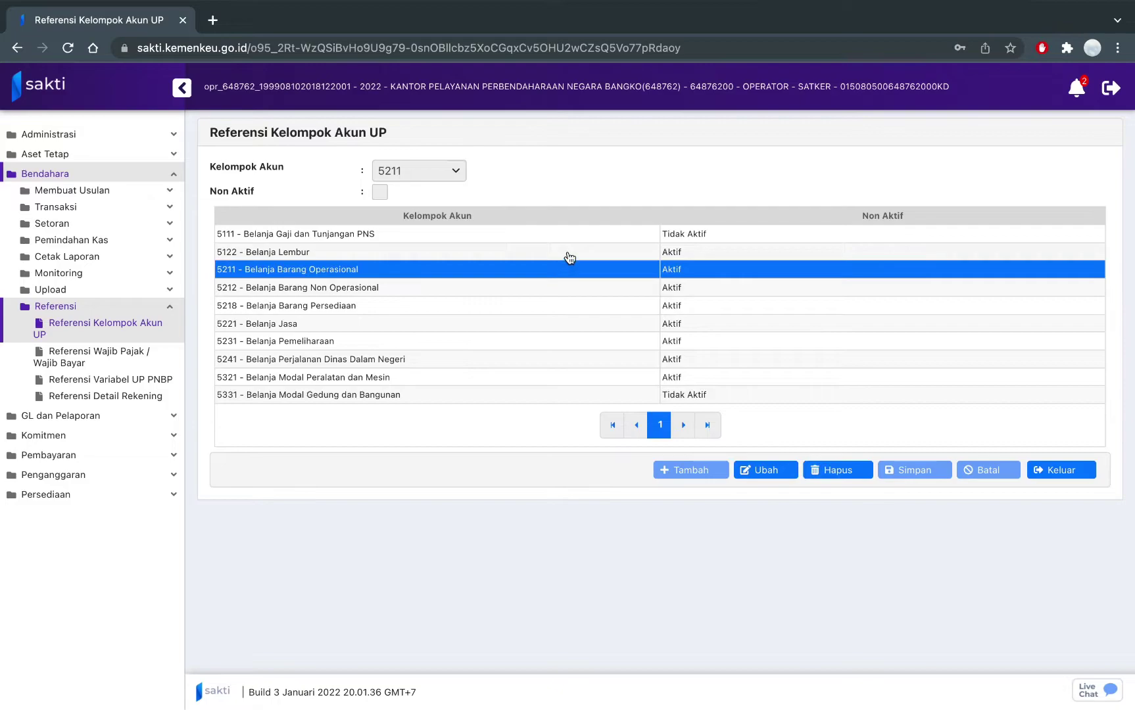
click(568, 252)
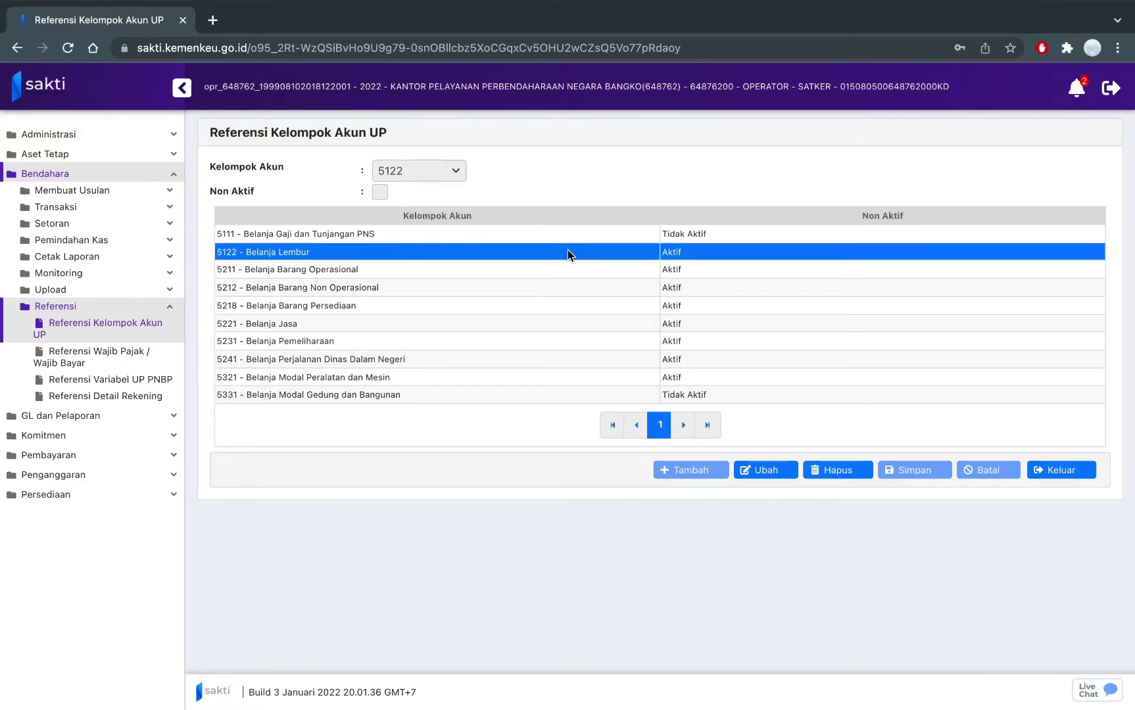
click(763, 470)
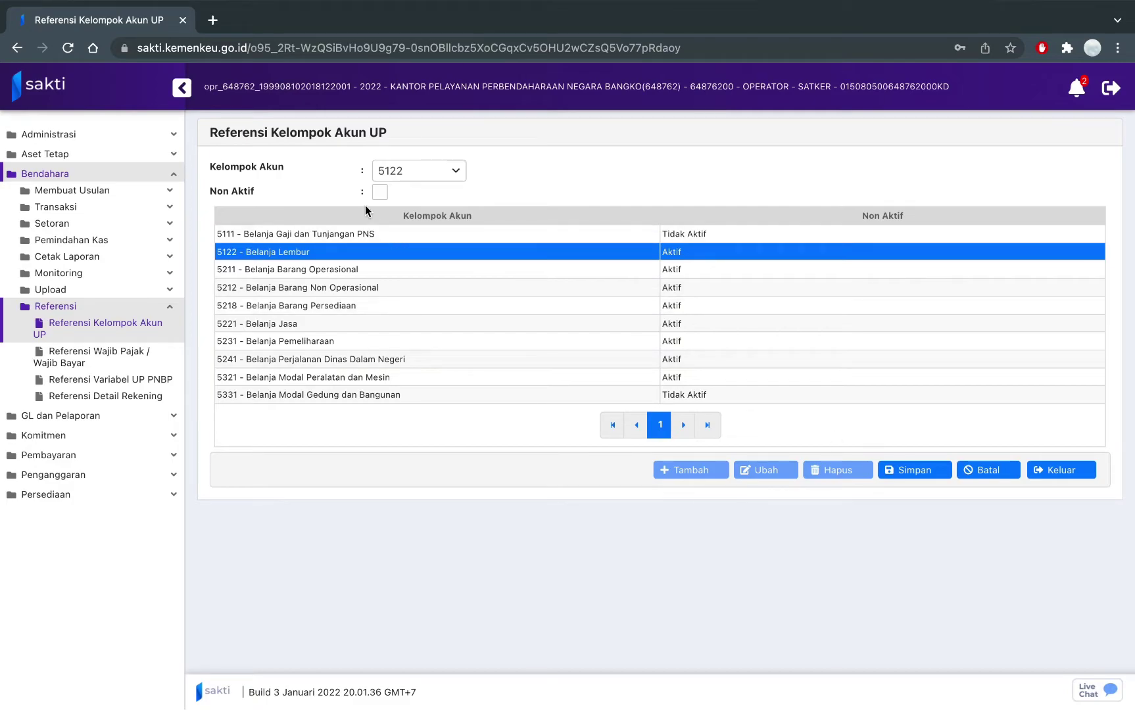
click(380, 195)
click(911, 477)
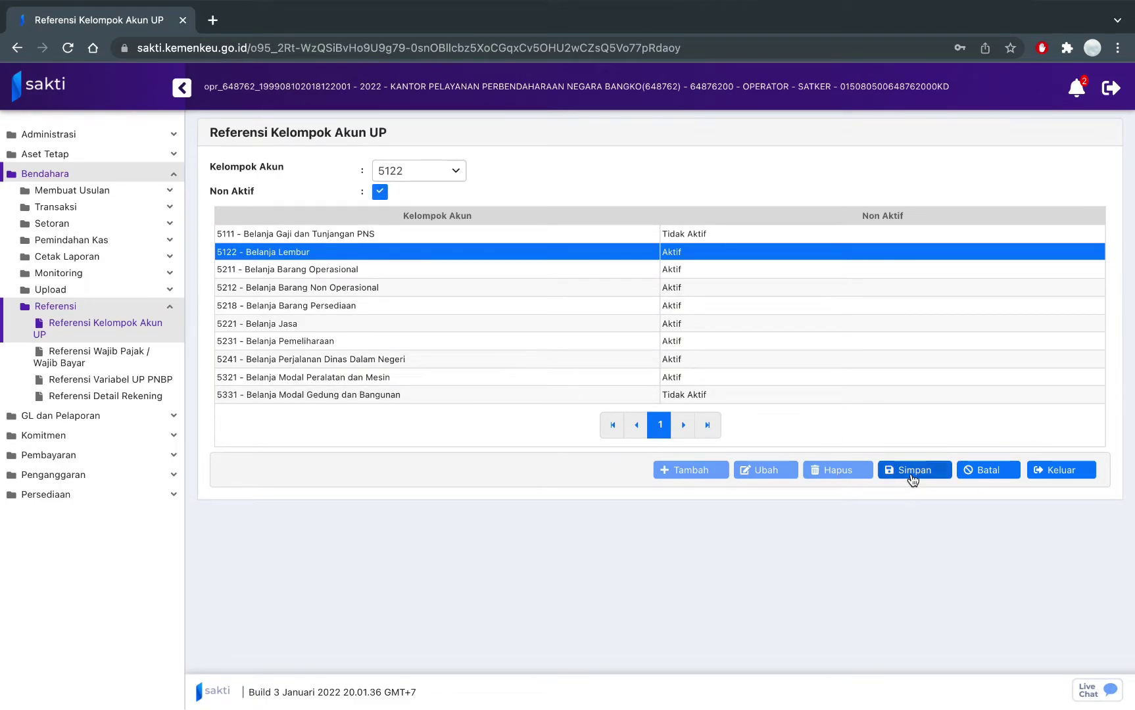
click(599, 419)
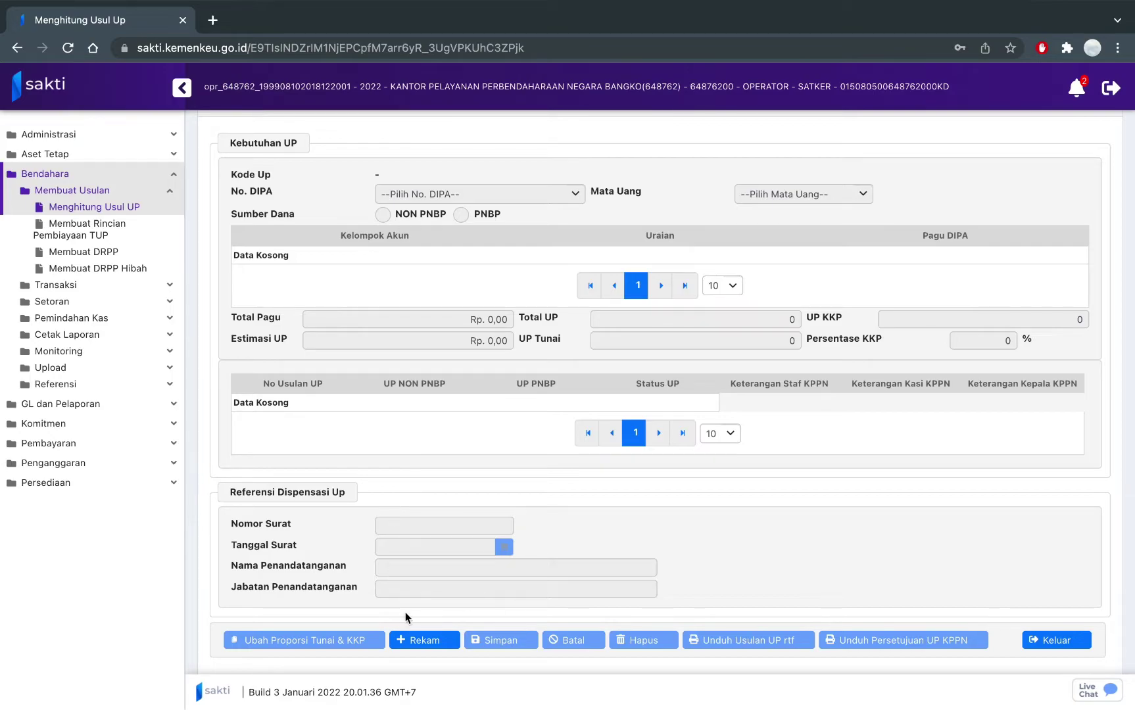
Record a new NON PNBP UP proposal with Total UP 50.000.000 and 40% KKP.
click(416, 642)
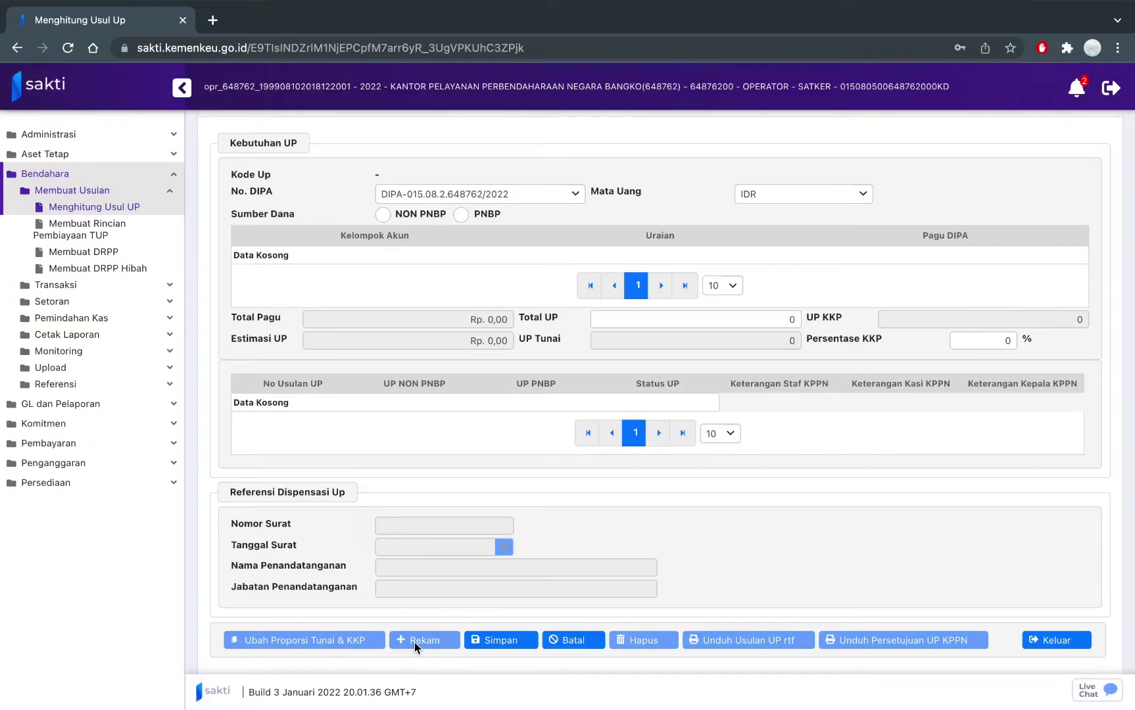
click(384, 215)
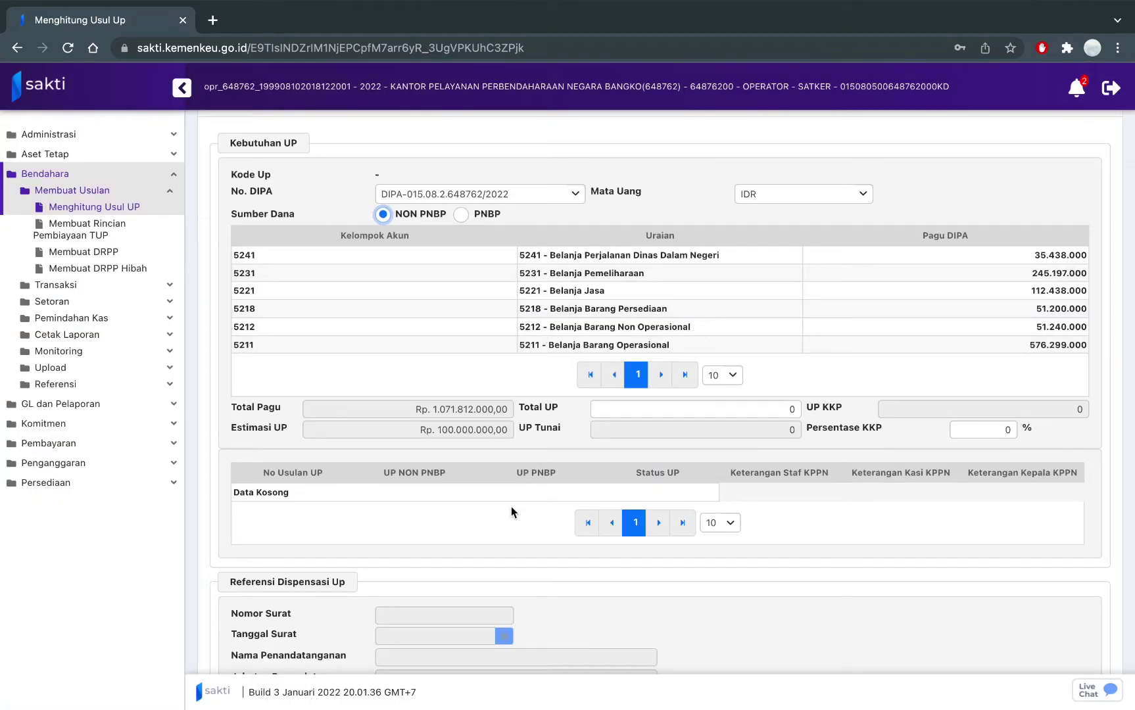
click(785, 409)
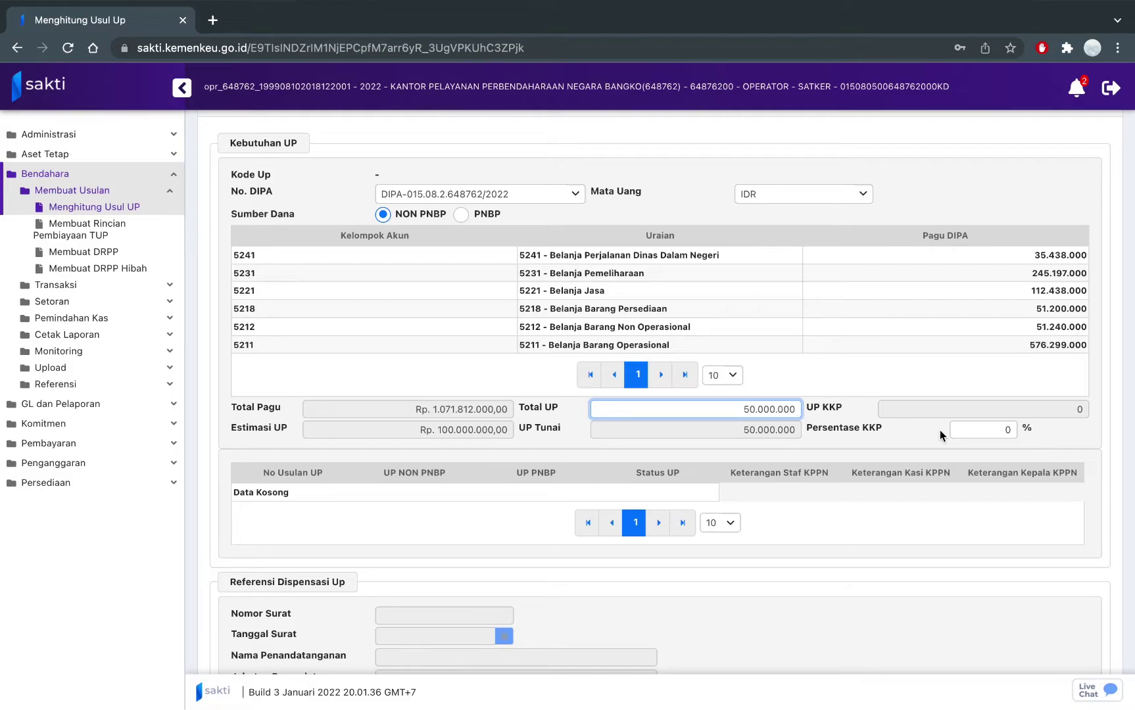
click(1010, 428)
text(4)
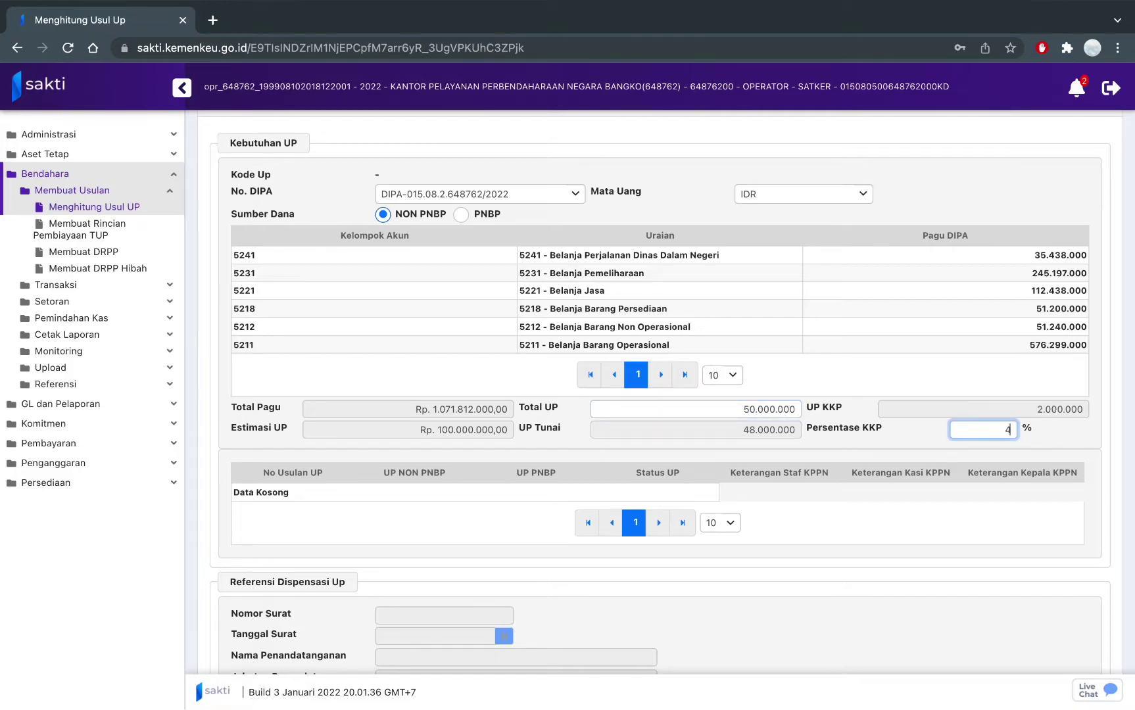
click(887, 521)
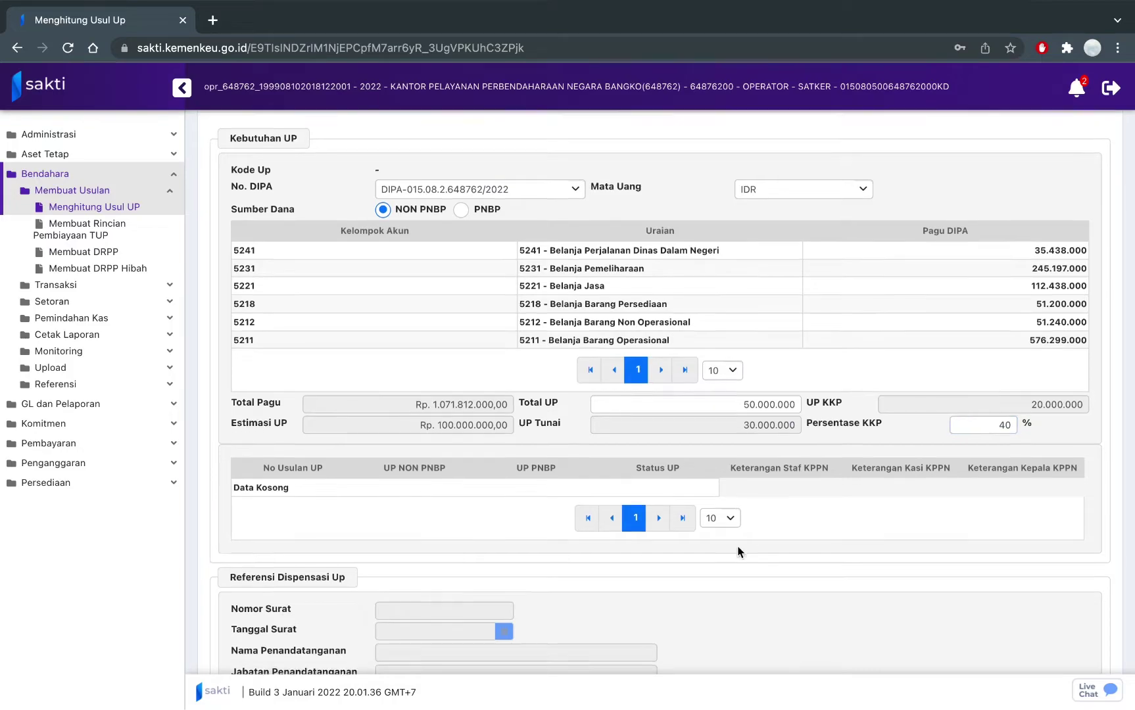
scroll(737, 546, down, 2)
click(500, 639)
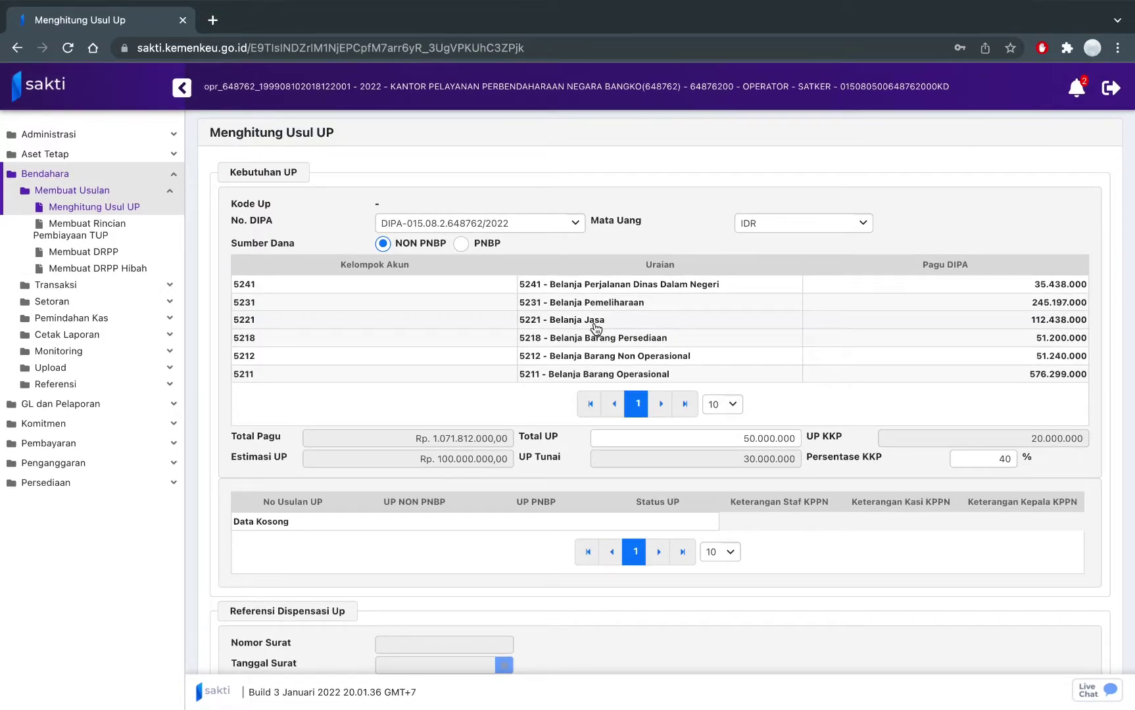
scroll(596, 328, down, 3)
Save the UP proposal, creating 00004/UP/648762/2022 with status Baru.
click(513, 640)
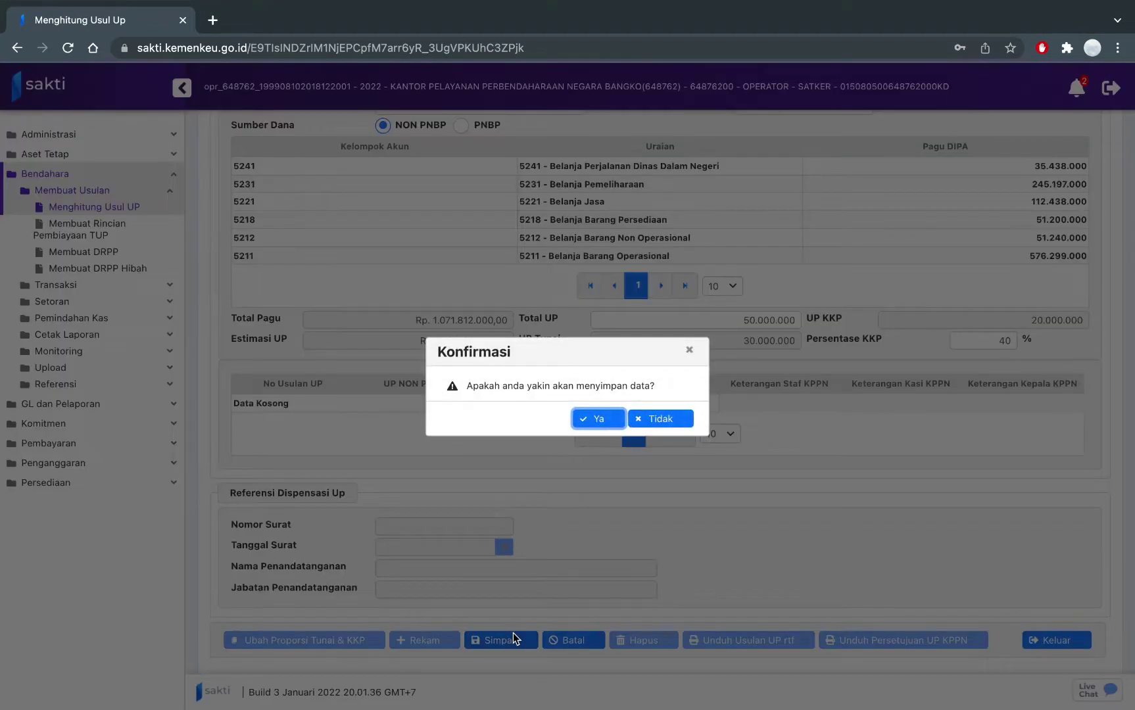
click(595, 421)
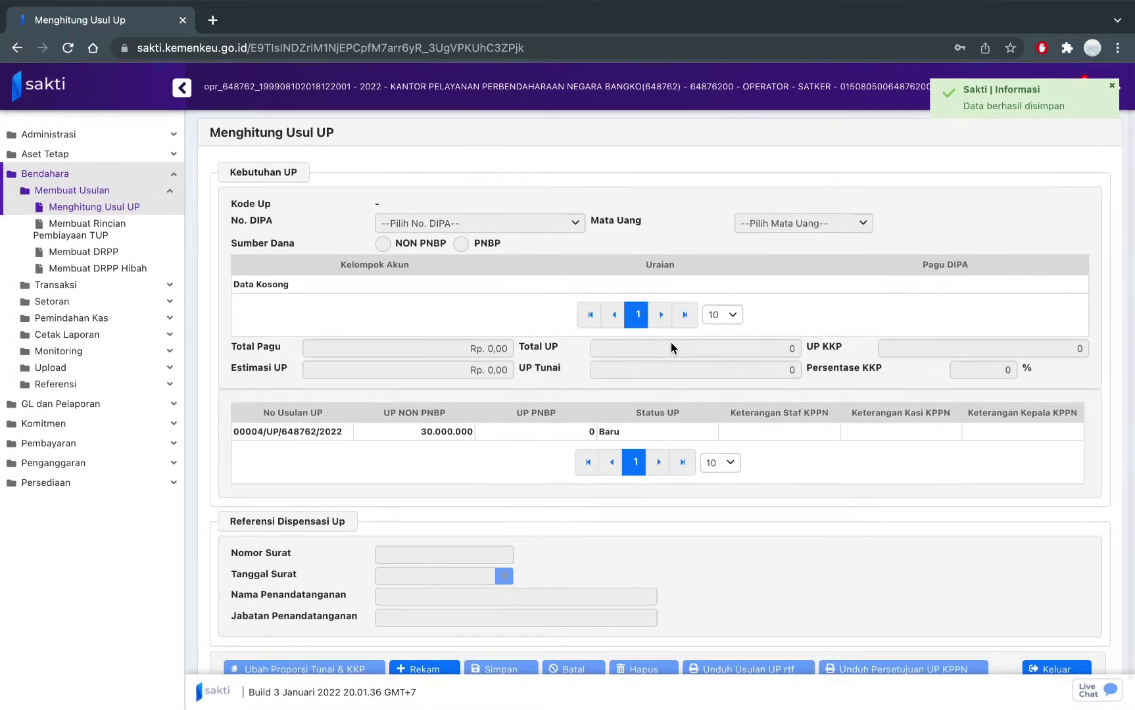
scroll(670, 347, down, 1)
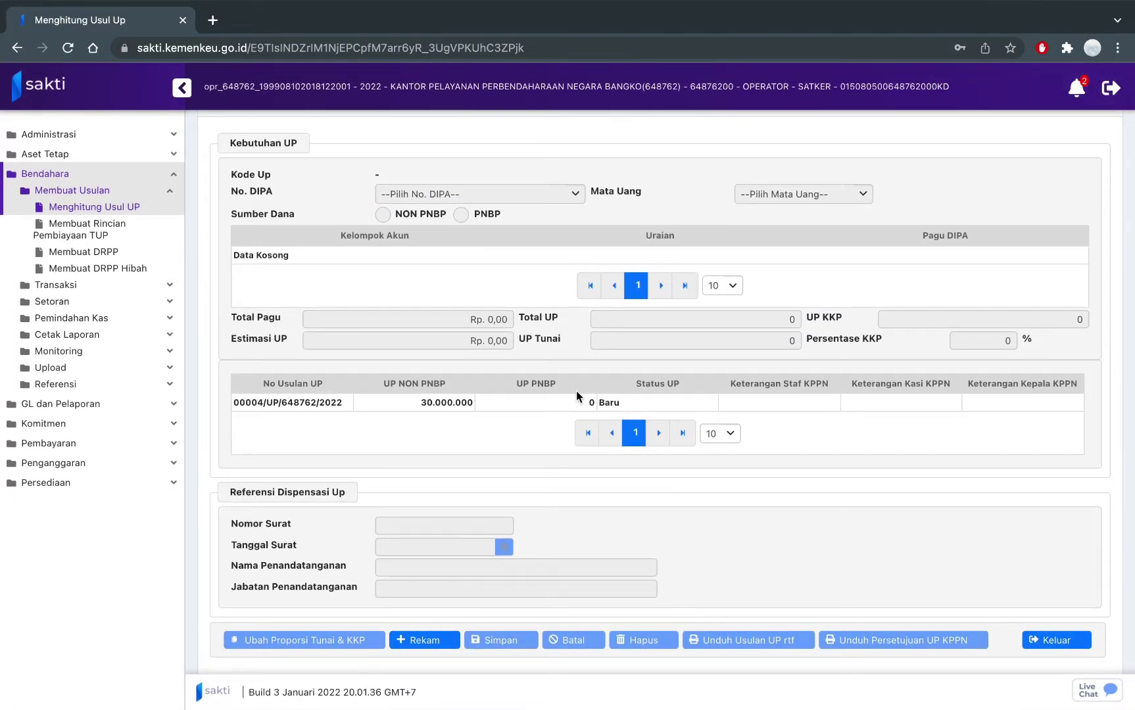
Load proposal 00004/UP/648762/2022 and download its request letter as an rtf file.
click(577, 396)
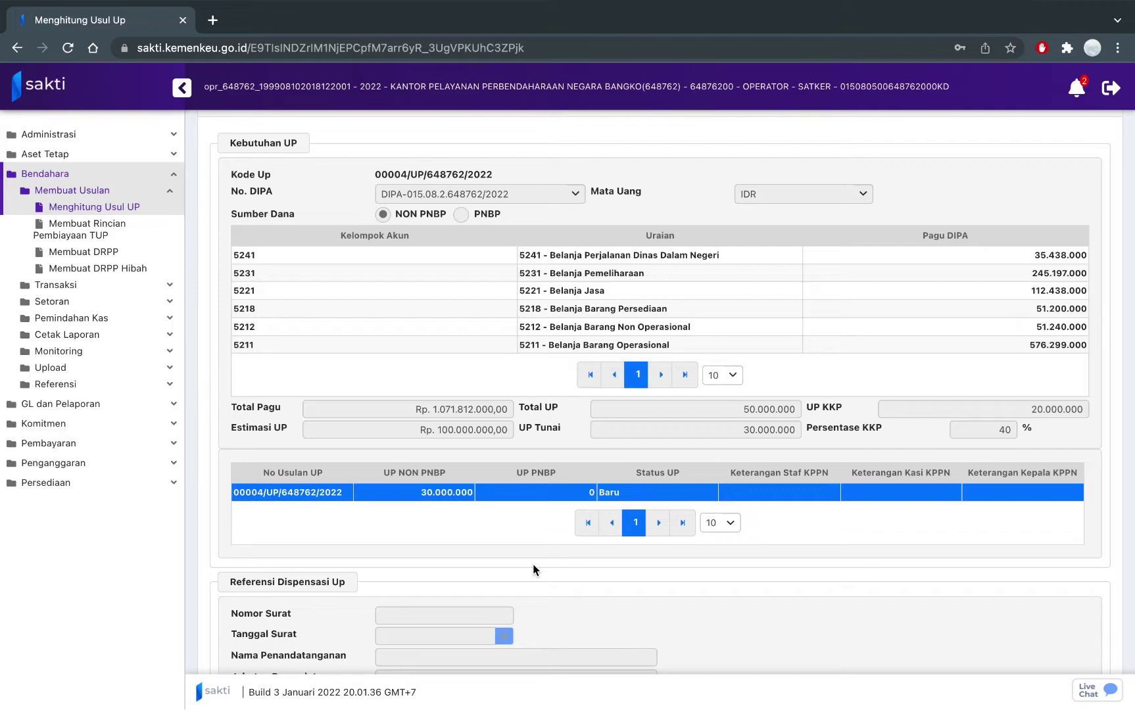
scroll(532, 570, down, 3)
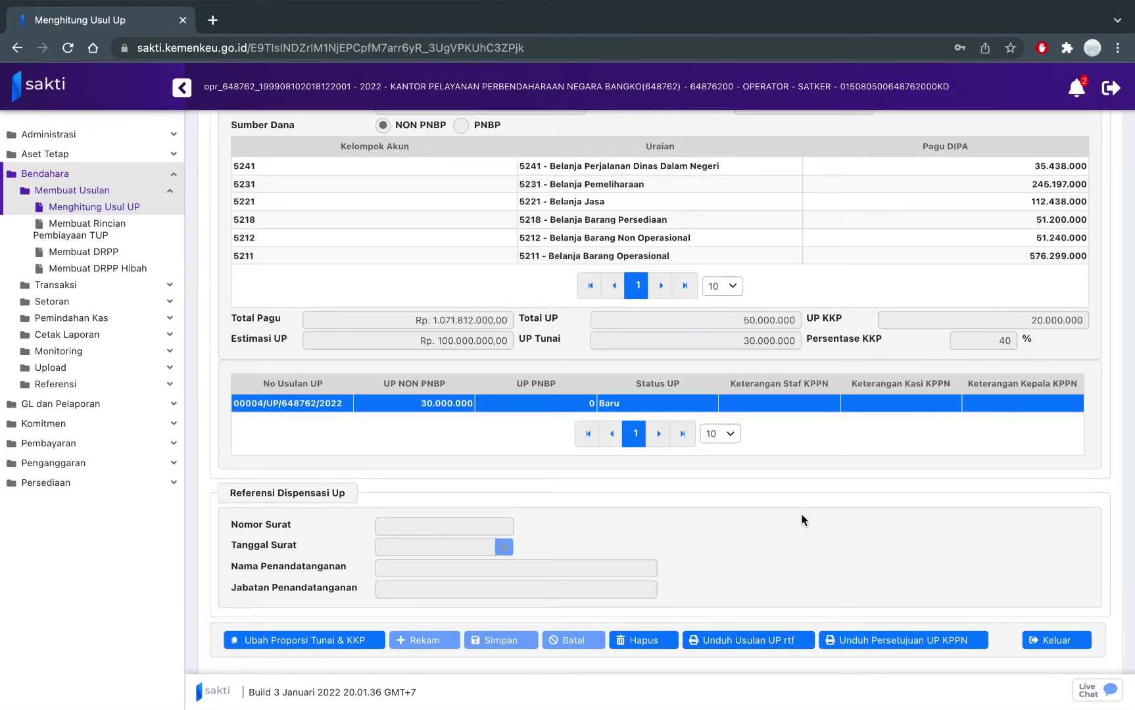
click(764, 637)
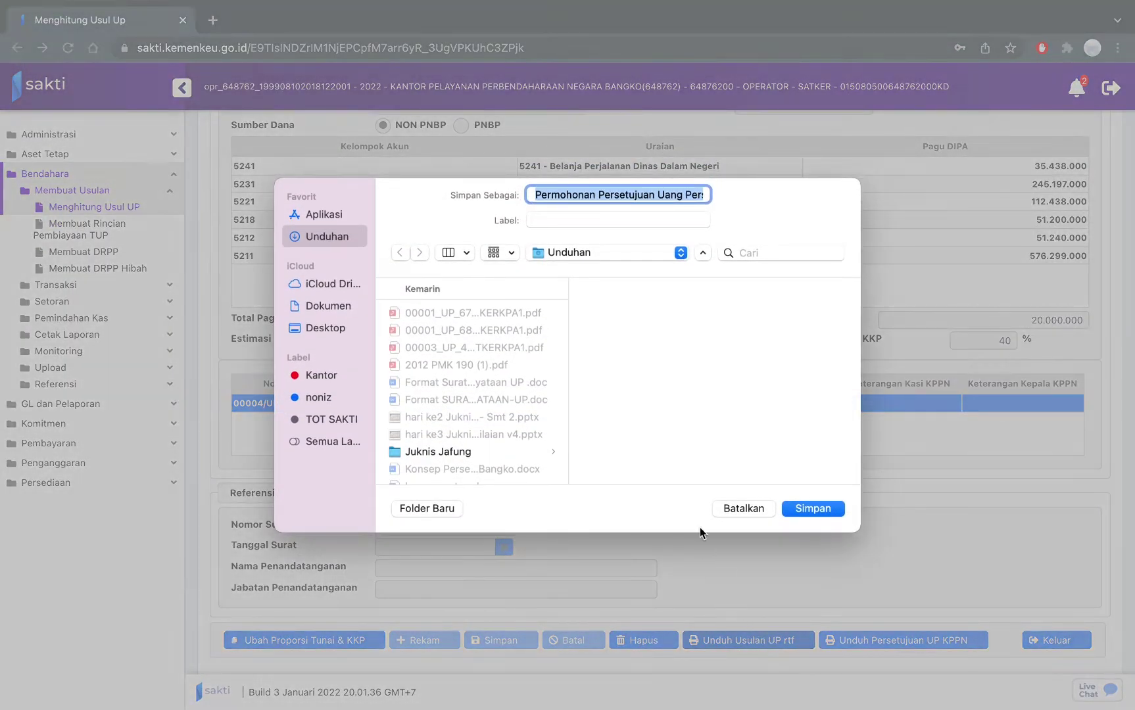
click(821, 512)
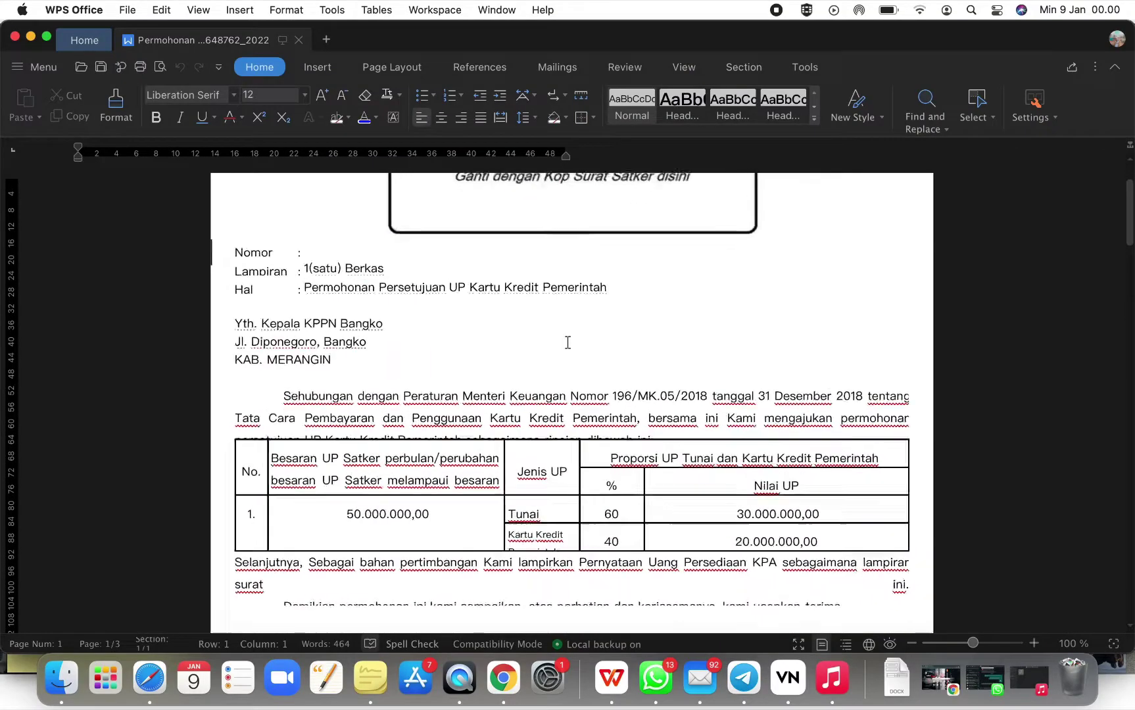
ctrl+scroll(568, 342, up, 5)
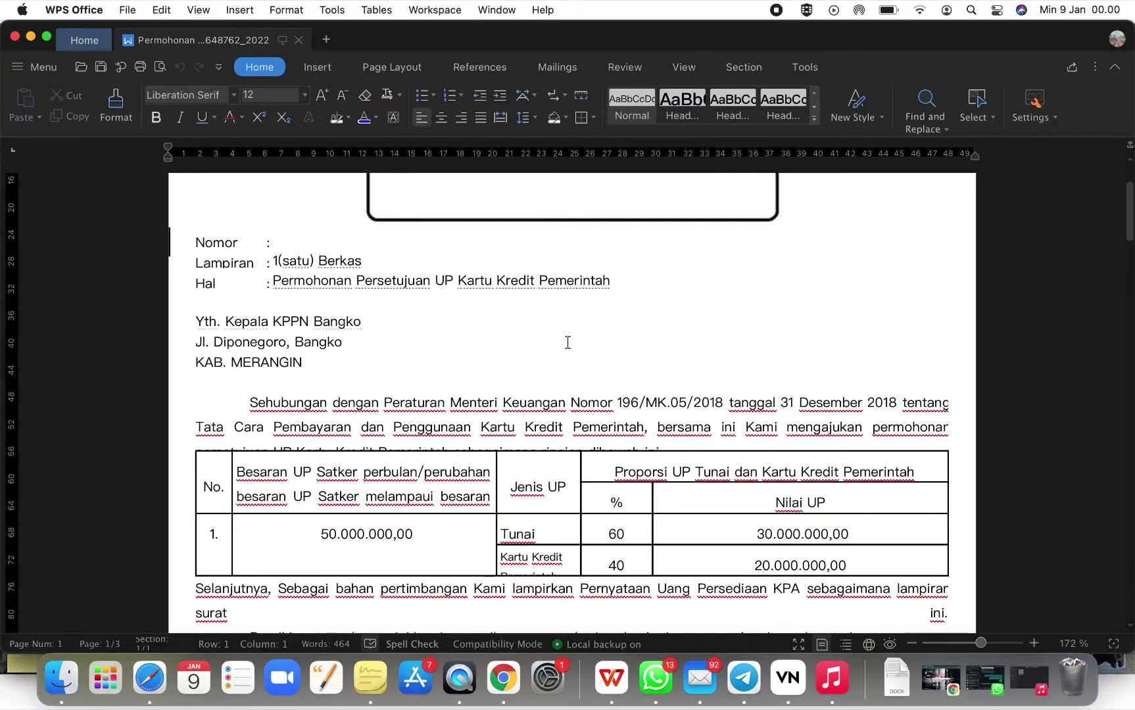
scroll(568, 342, down, 3)
scroll(568, 342, up, 2)
scroll(567, 342, down, 6)
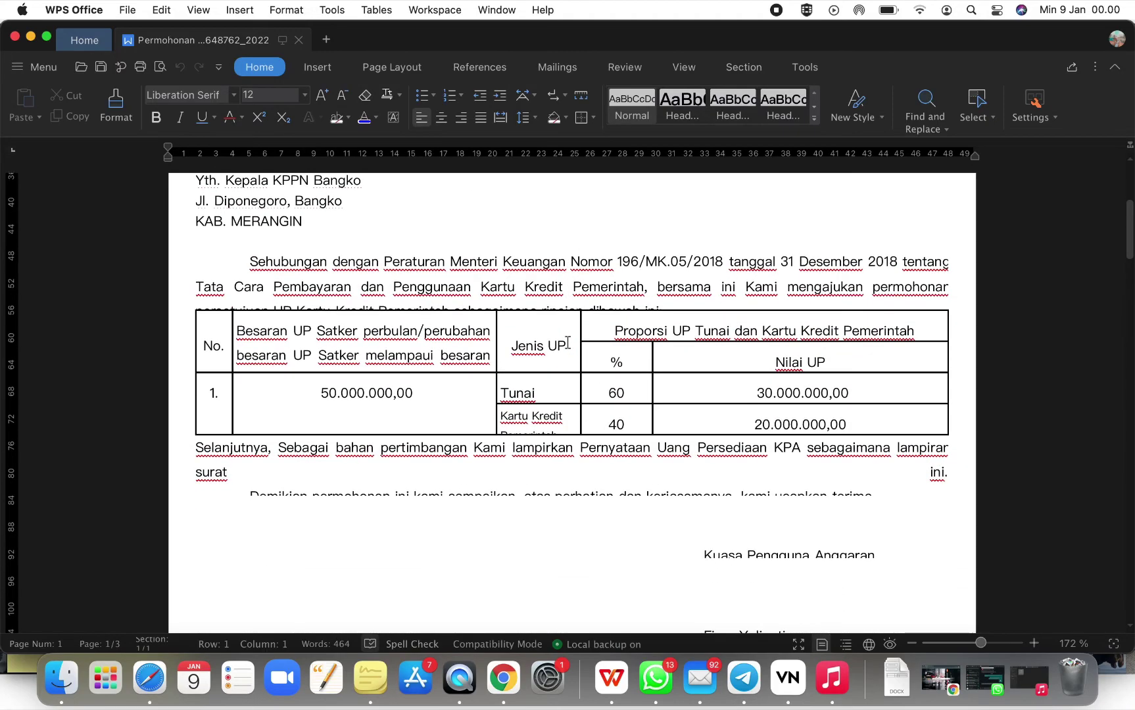
scroll(567, 342, down, 5)
ctrl+scroll(567, 341, down, 3)
scroll(568, 342, up, 2)
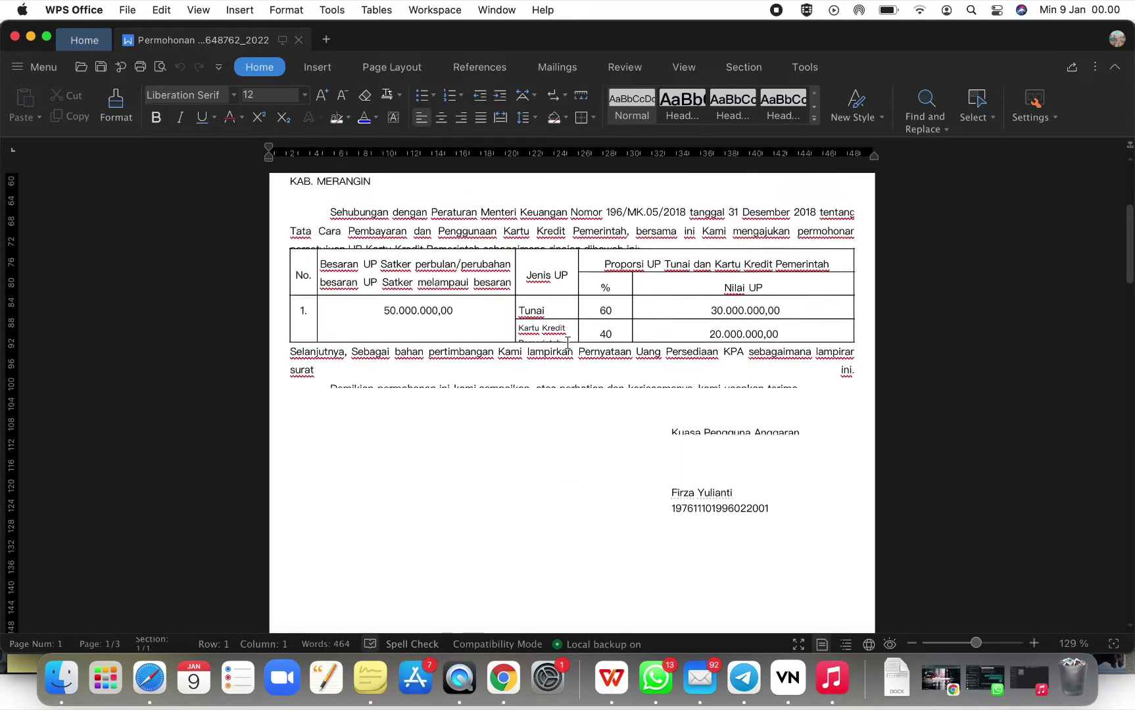
scroll(568, 342, up, 4)
click(498, 523)
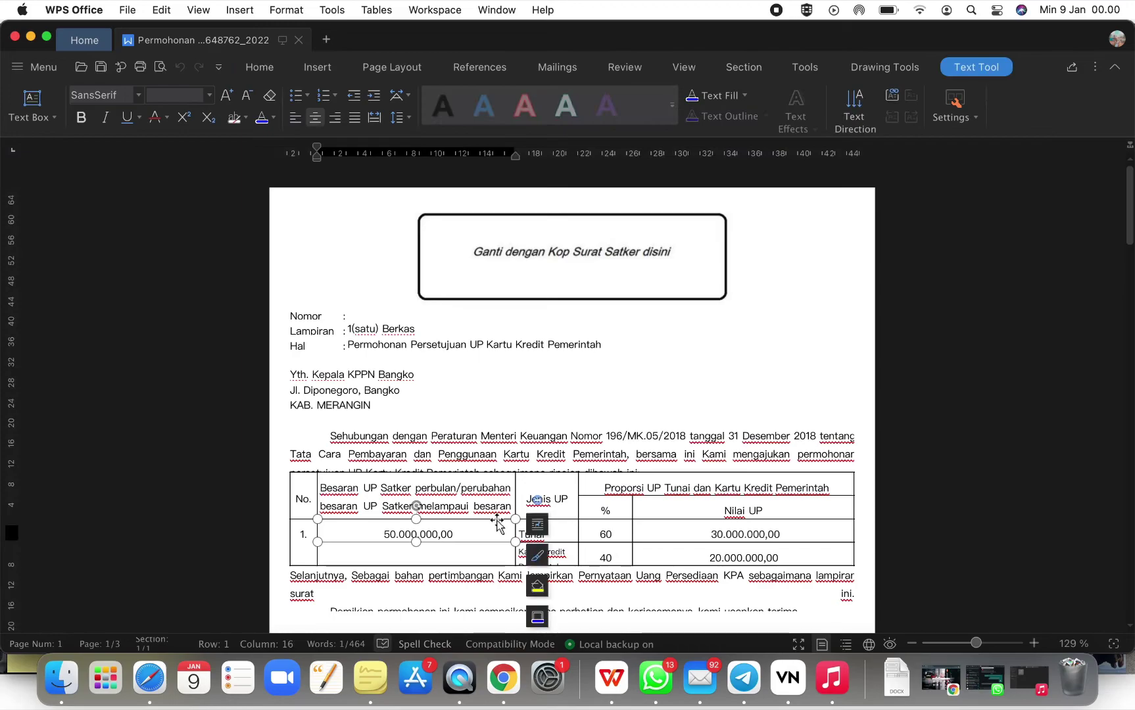
scroll(498, 523, down, 6)
scroll(498, 523, up, 6)
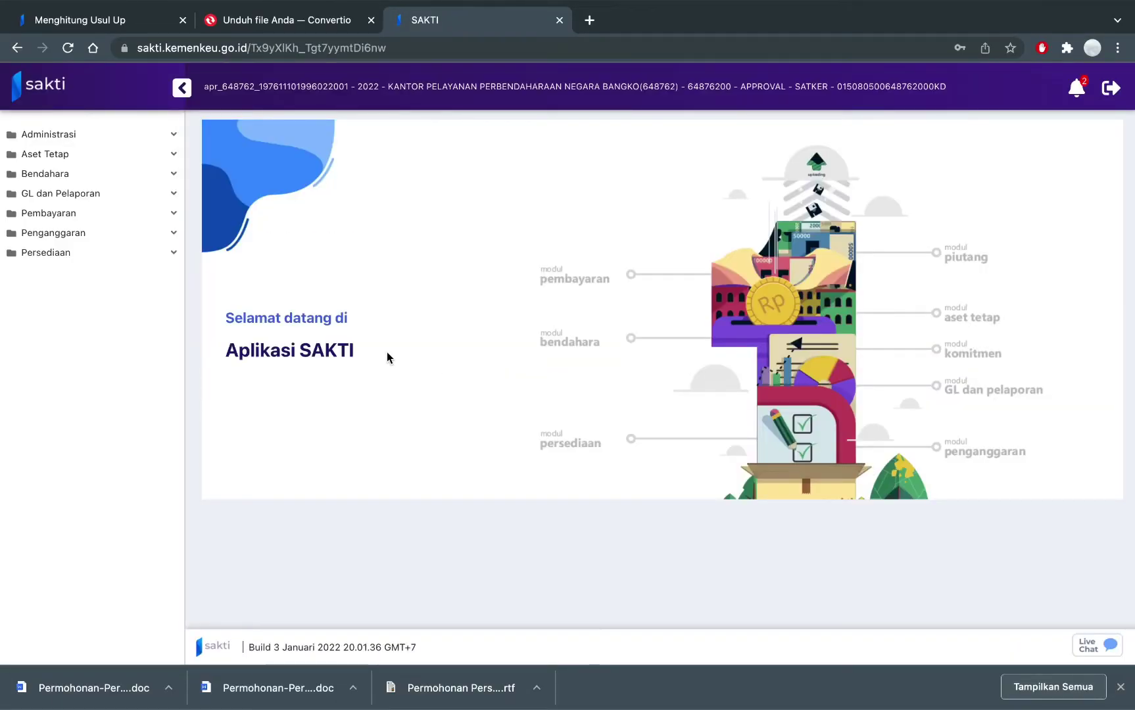
Open Bendahara > Validasi > Validasi Usulan UP KPA to list proposal 00004/UP/648762/2022.
click(139, 173)
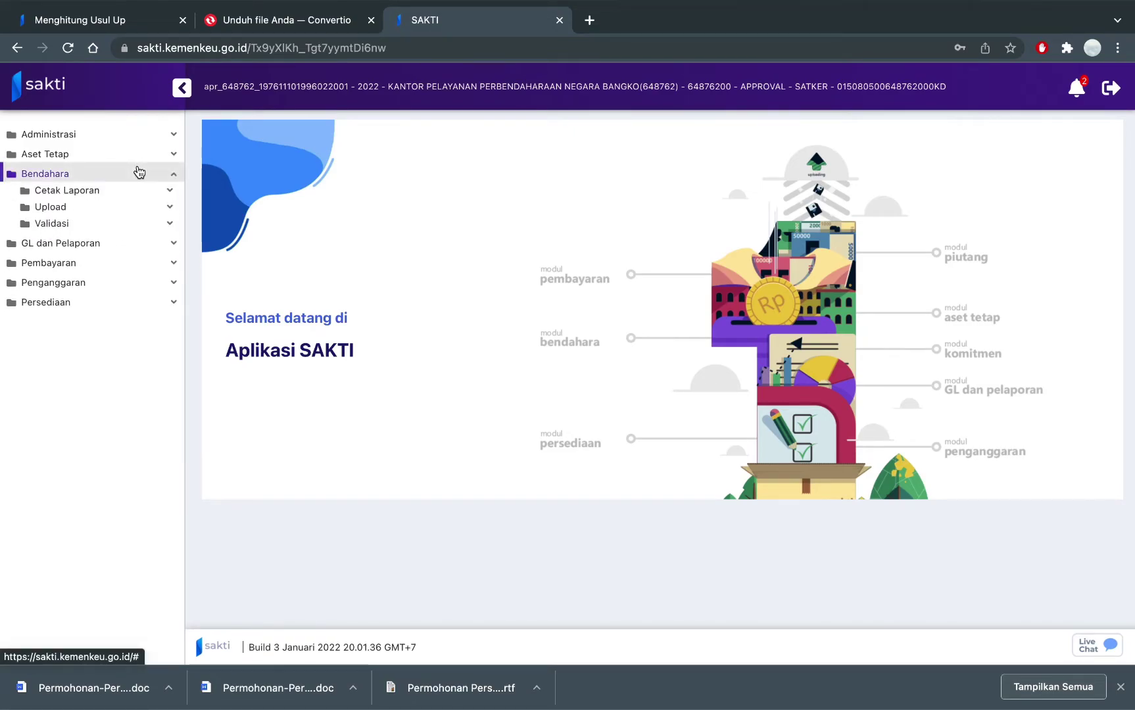
click(155, 230)
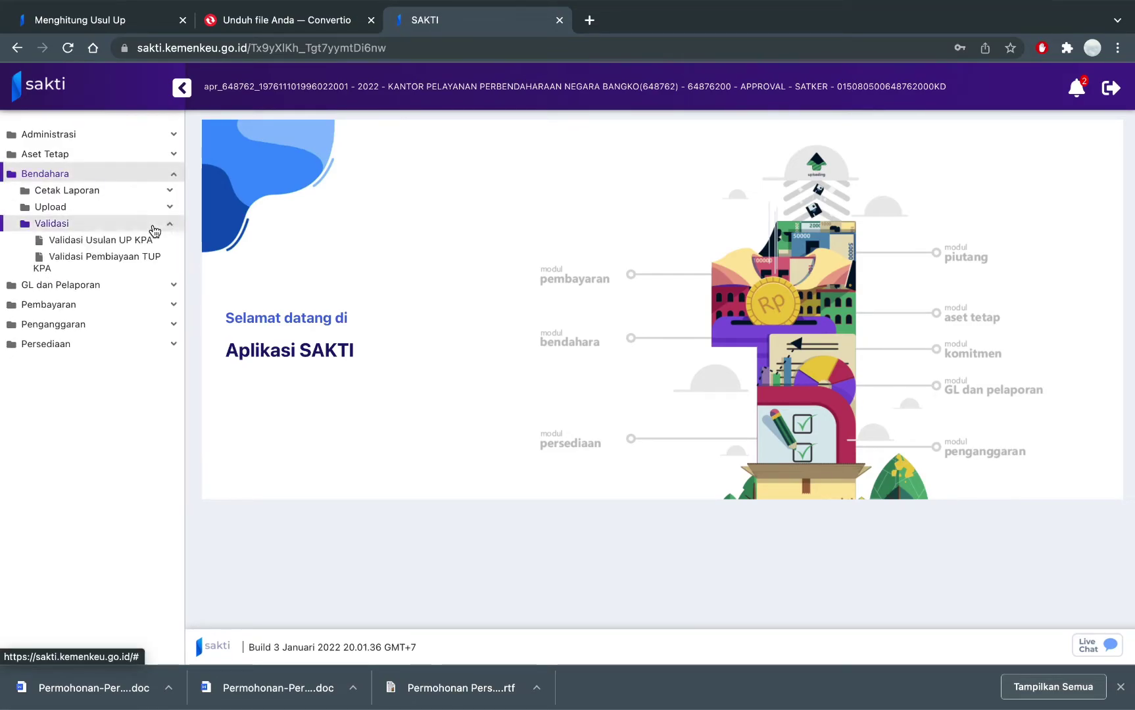
click(152, 241)
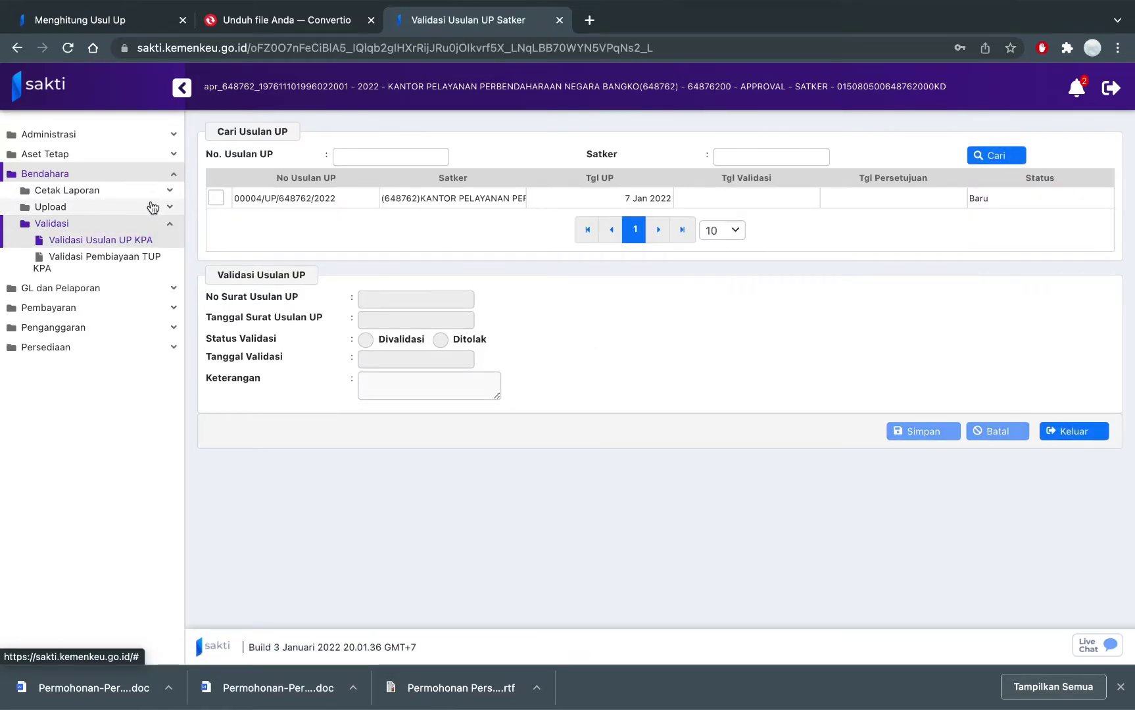
click(153, 208)
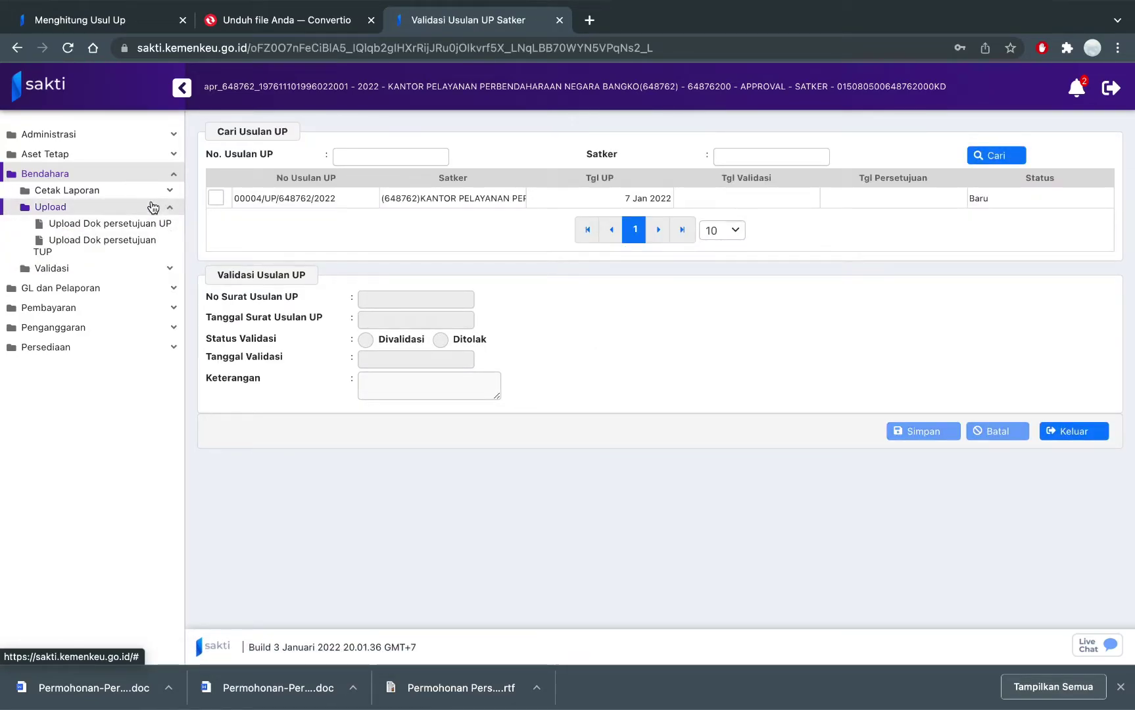
click(152, 208)
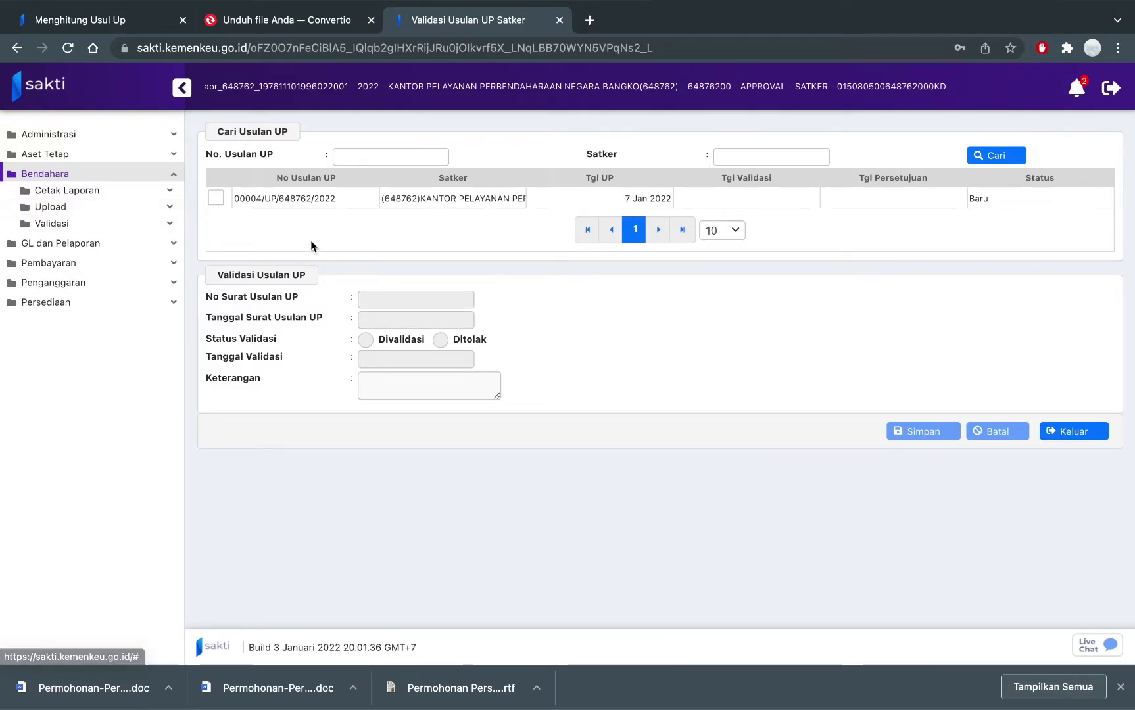
Select proposal 00004/UP/648762/2022 and enter letter number 00004/UP/6486762/2022 dated 07 Jan 2022.
click(218, 201)
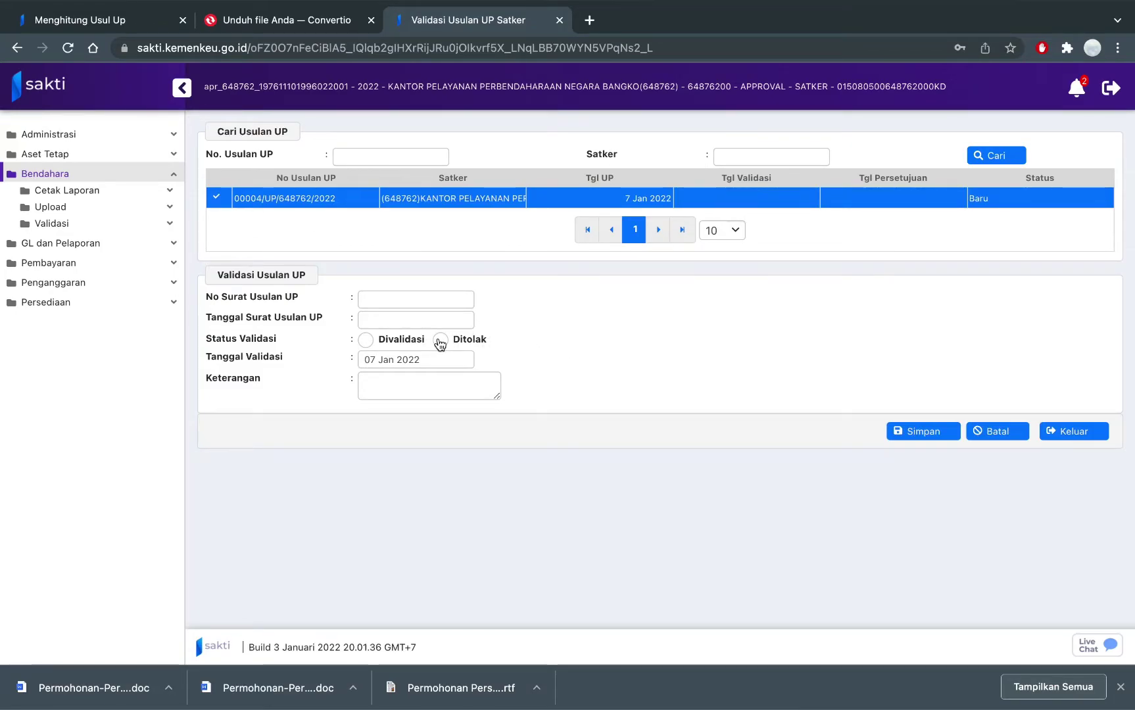
click(416, 299)
text(00004/UP/)
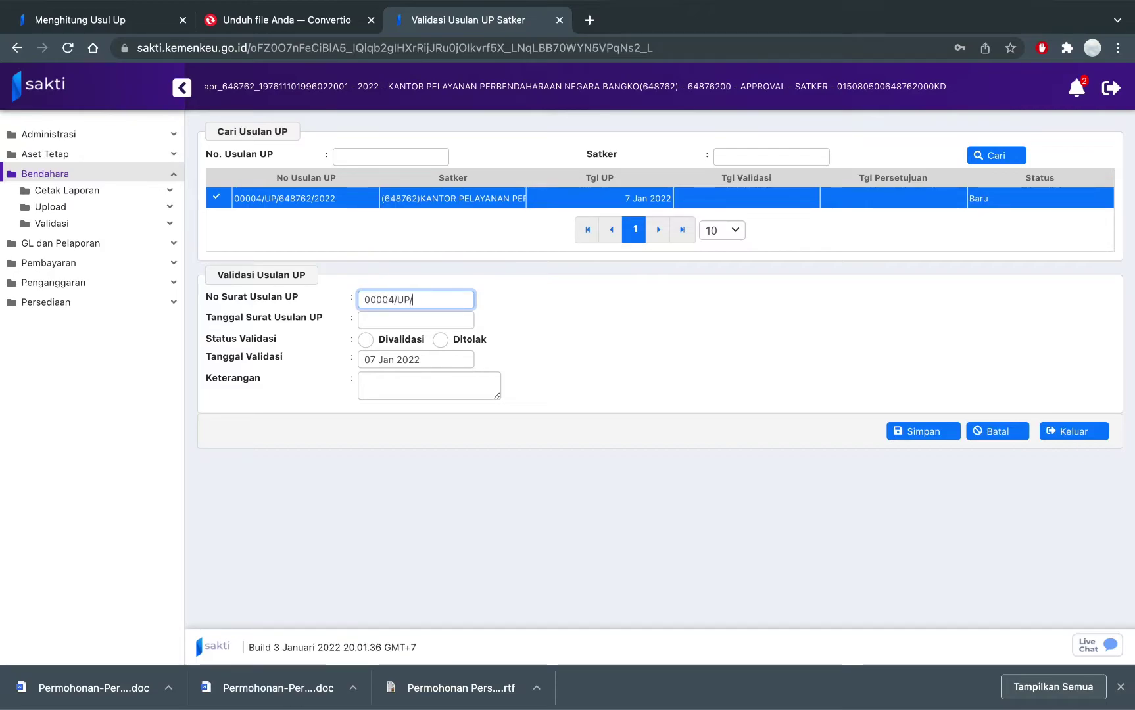
text(6486)
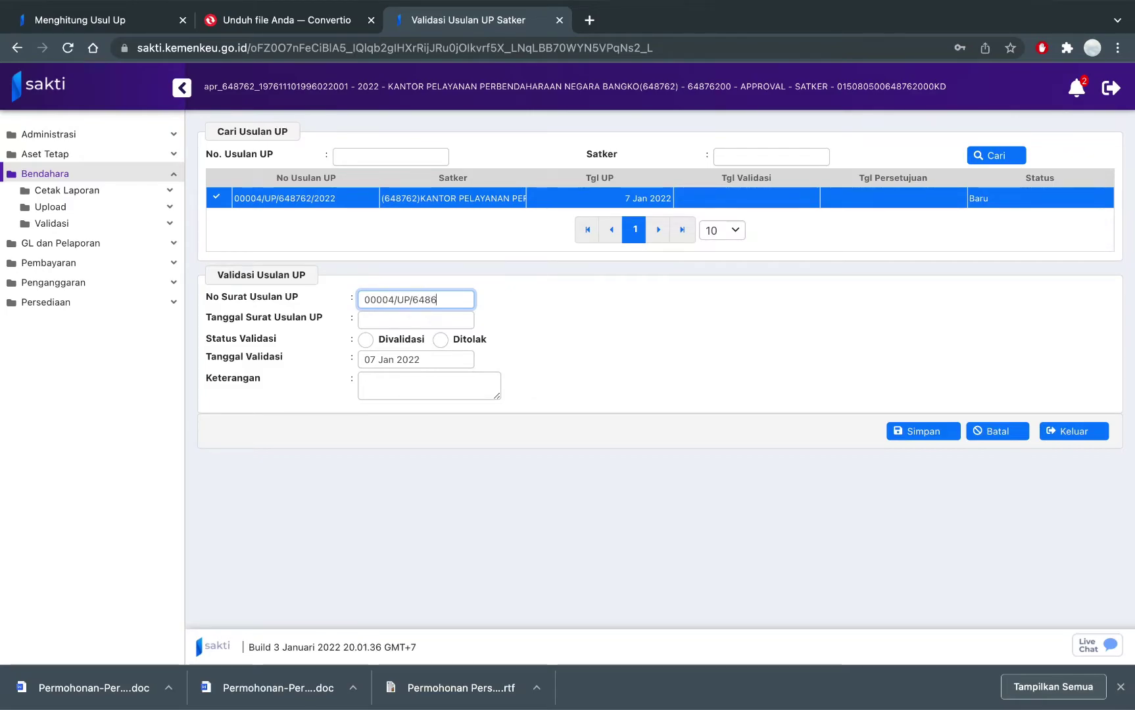
text(762/2022)
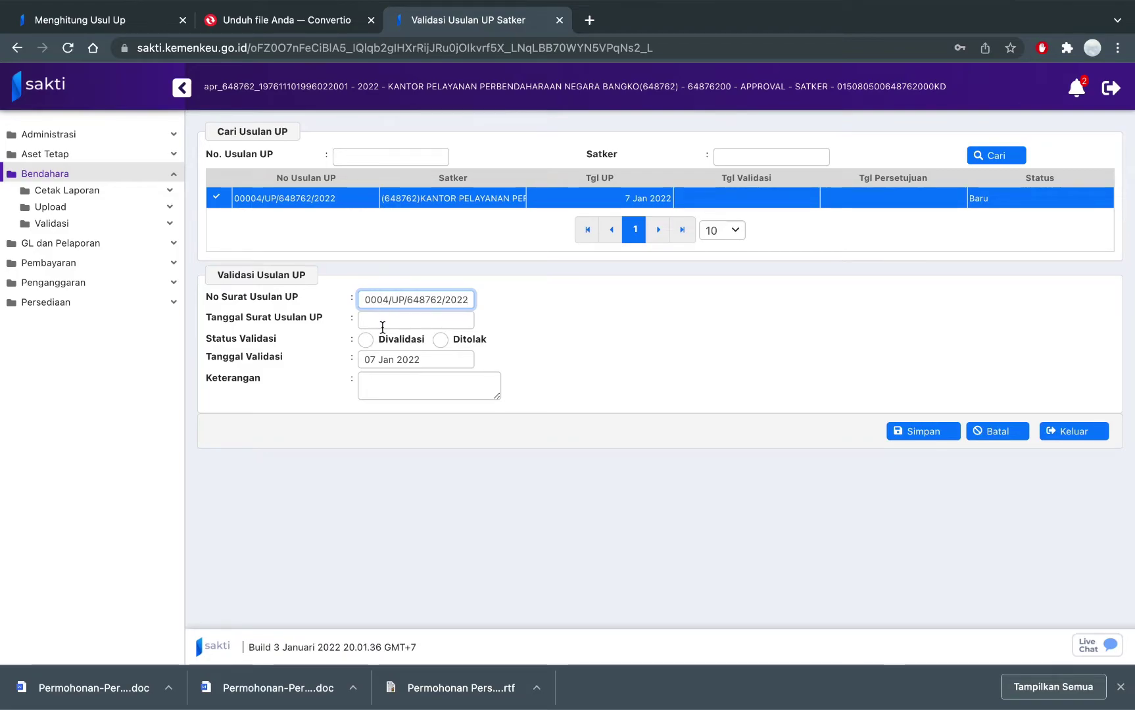
click(381, 321)
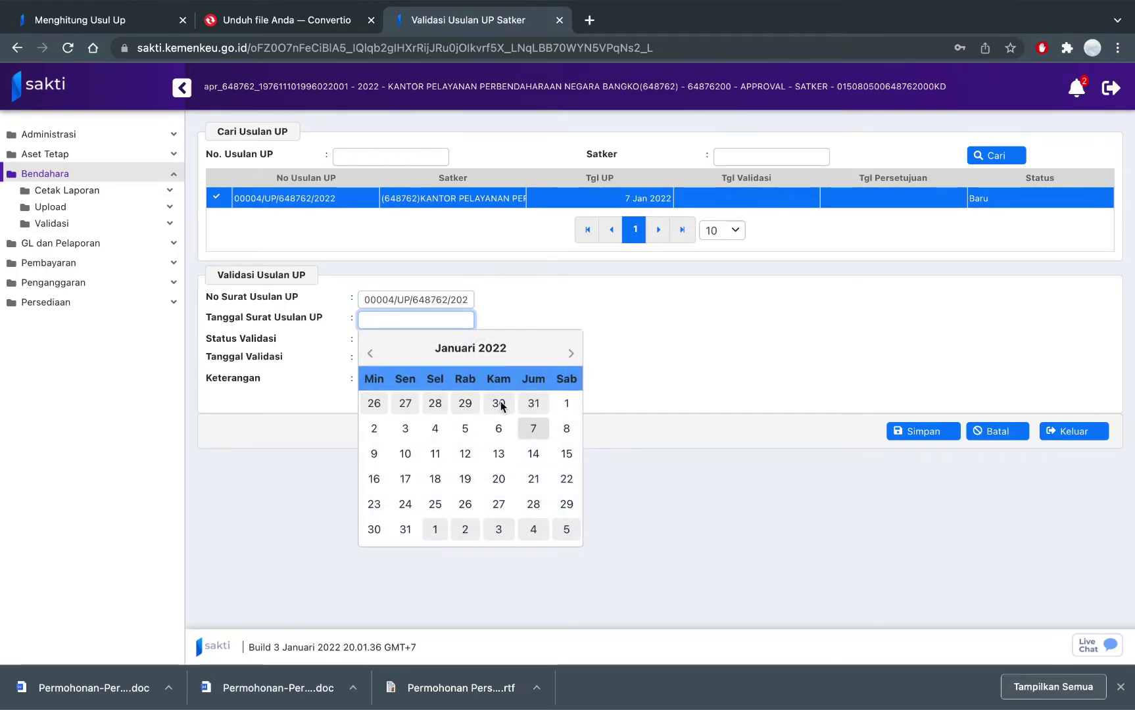
click(533, 428)
Mark the proposal Divalidasi with remark 'sesuai' and save the validation.
click(369, 343)
click(391, 375)
text(sesu)
click(901, 434)
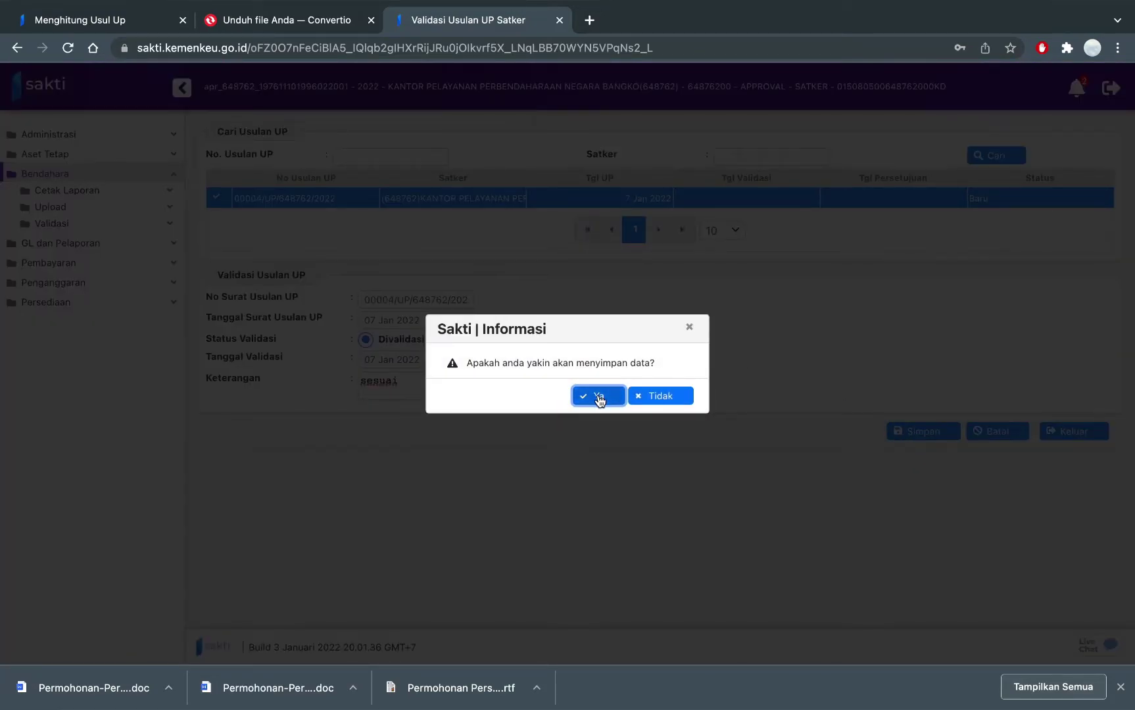
click(598, 396)
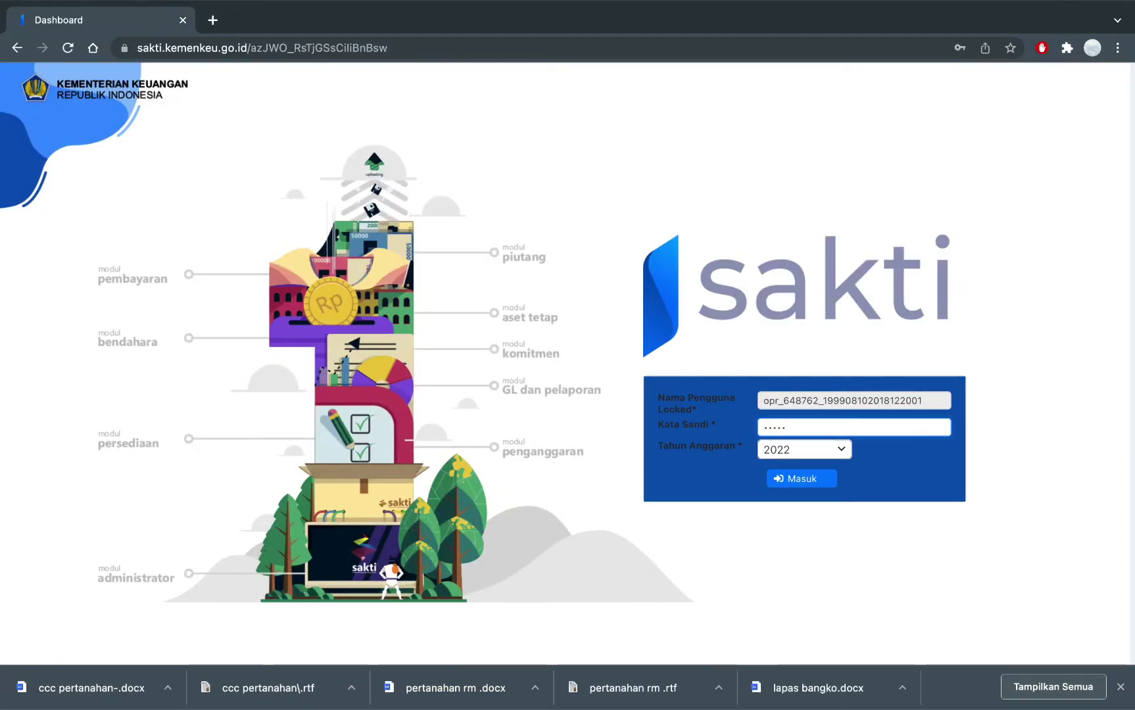
Sign in with the operator password, dismiss Chrome's password prompt, and expand Bendahara.
text(•)
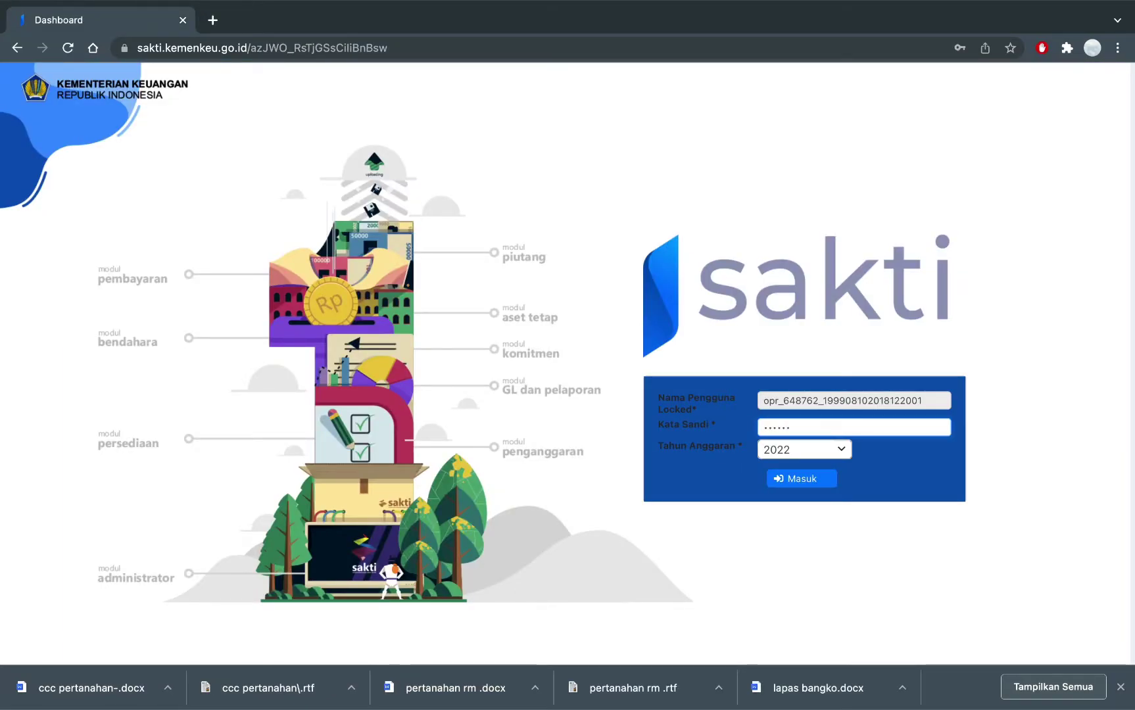
text(•)
click(802, 479)
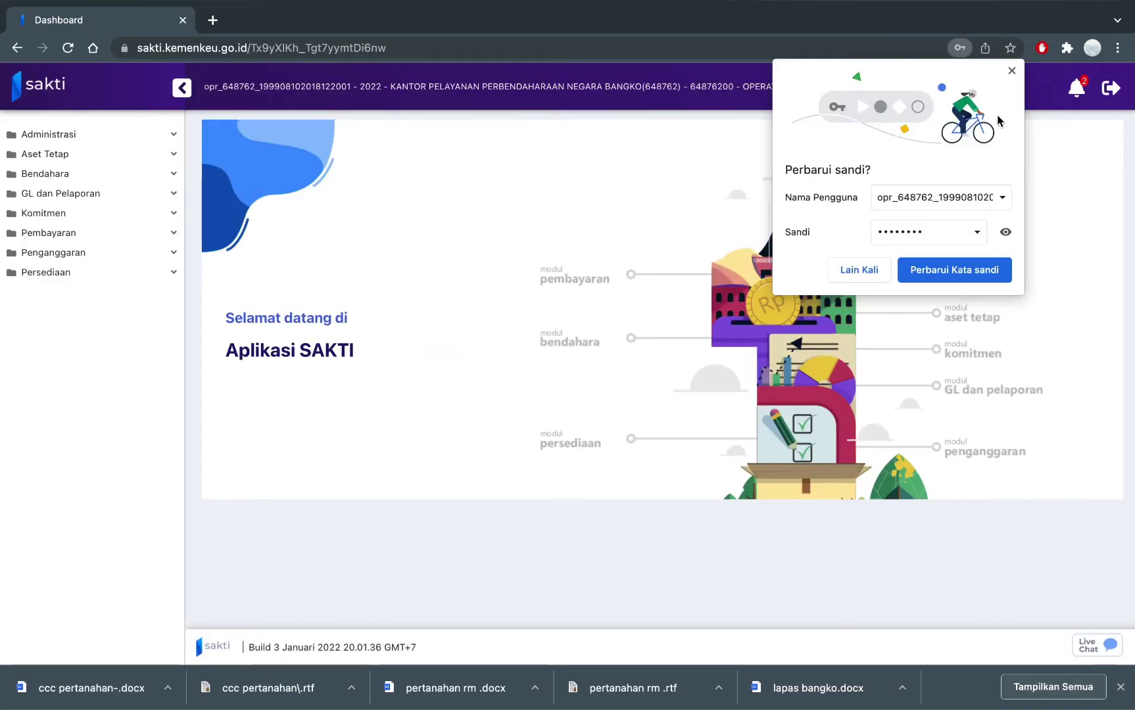
click(1013, 72)
click(137, 172)
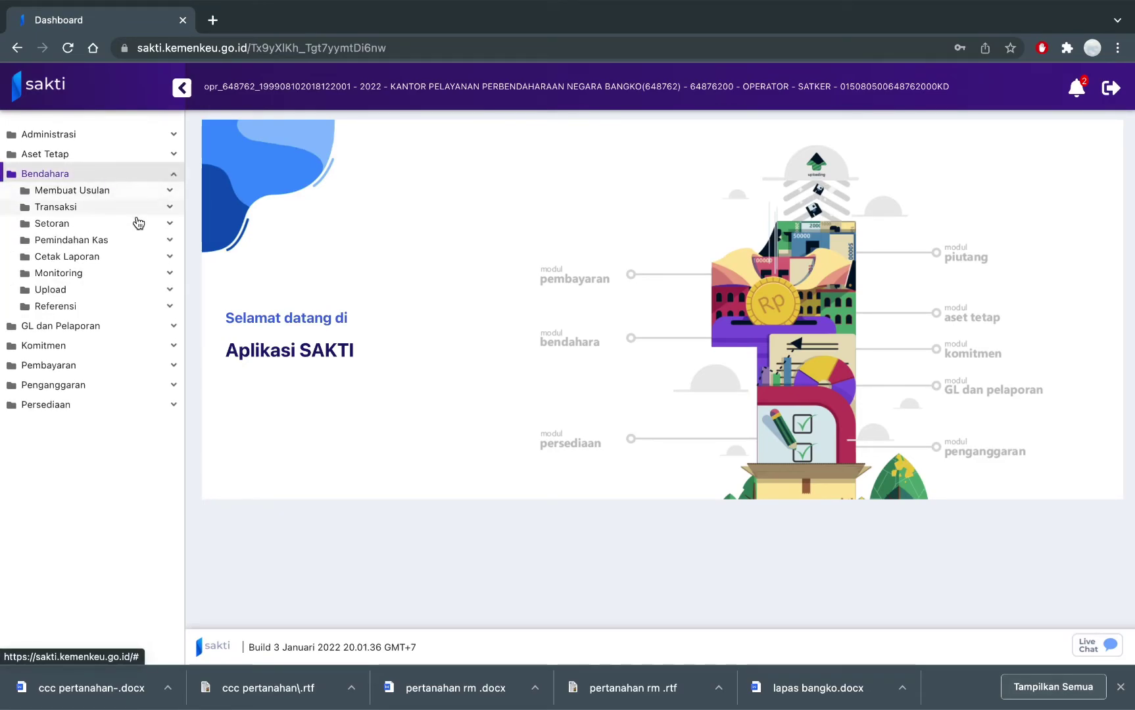
Upload Permohonan Persetujuan UP KKP.pdf via Upload Dok persetujuan UP for proposal 00004/UP/648762/2022.
click(134, 295)
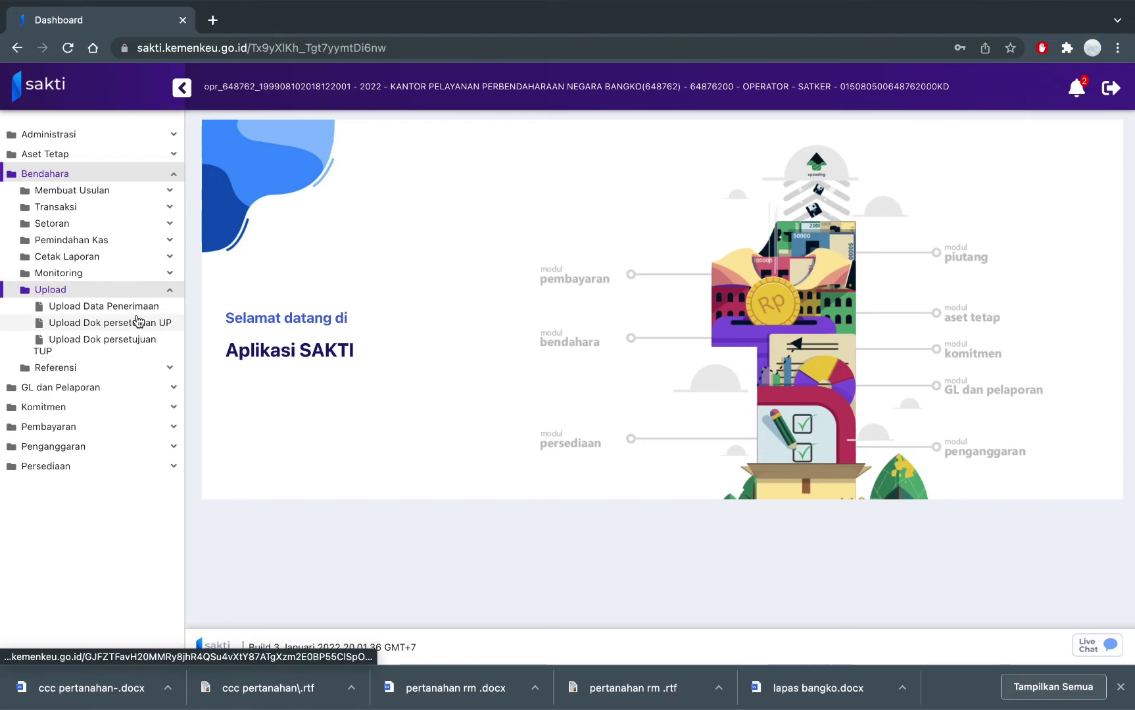
click(144, 323)
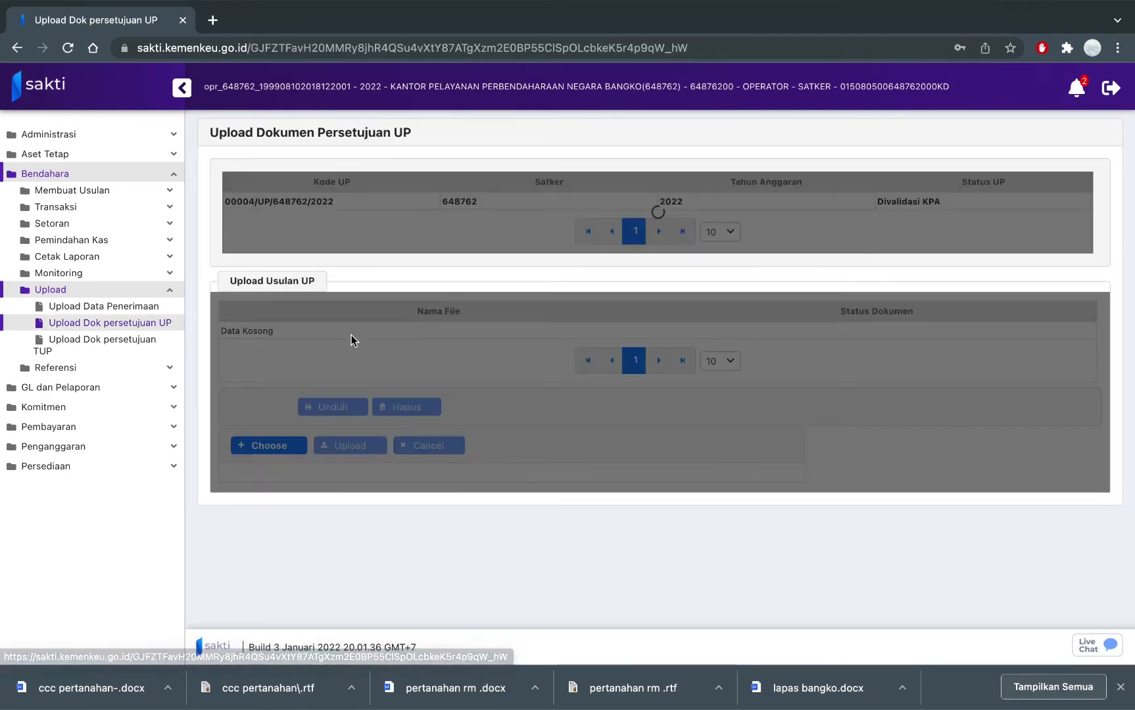
click(527, 208)
click(266, 445)
scroll(494, 330, down, 5)
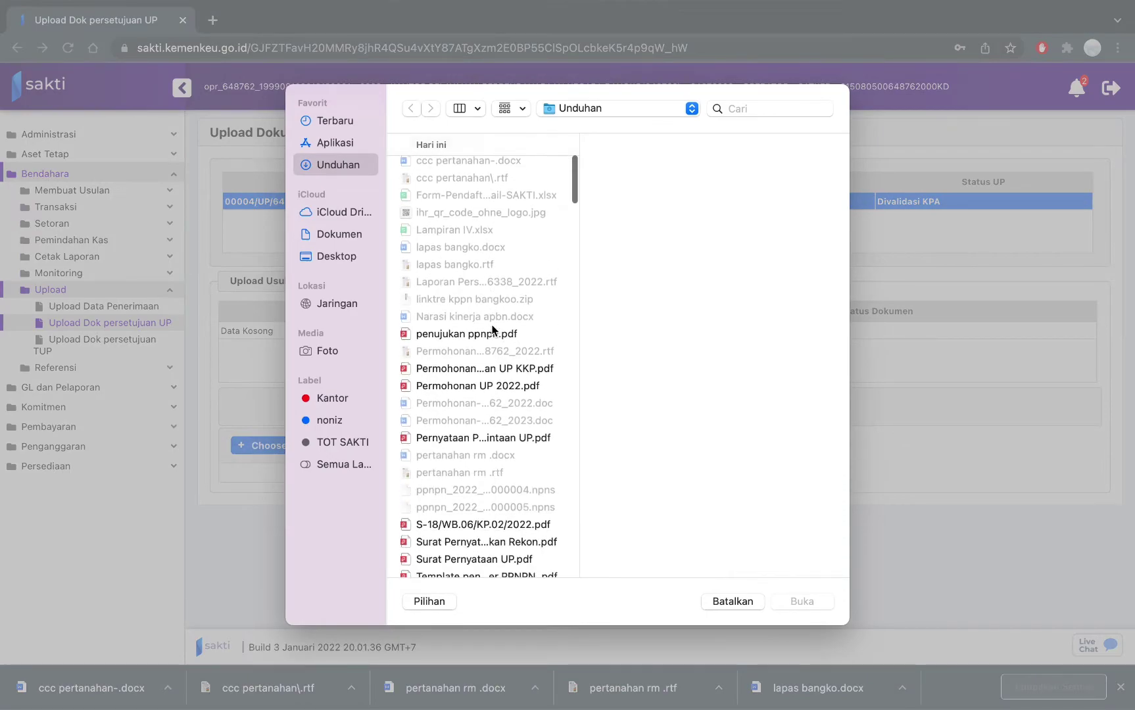
click(511, 367)
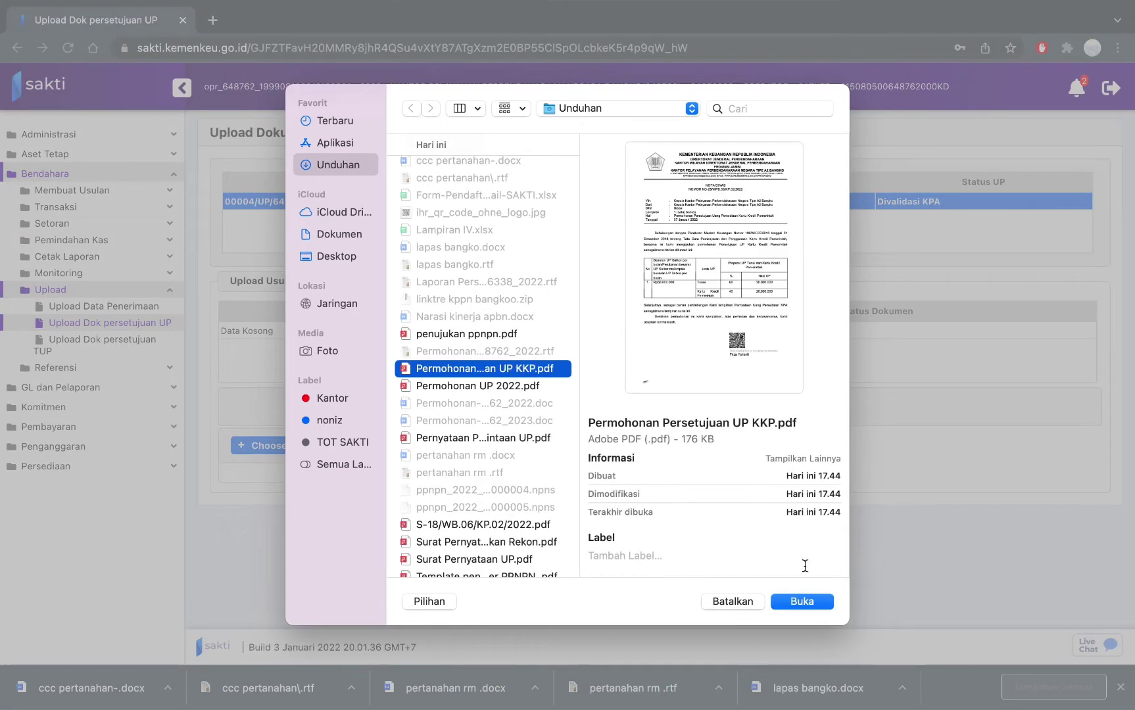
click(801, 602)
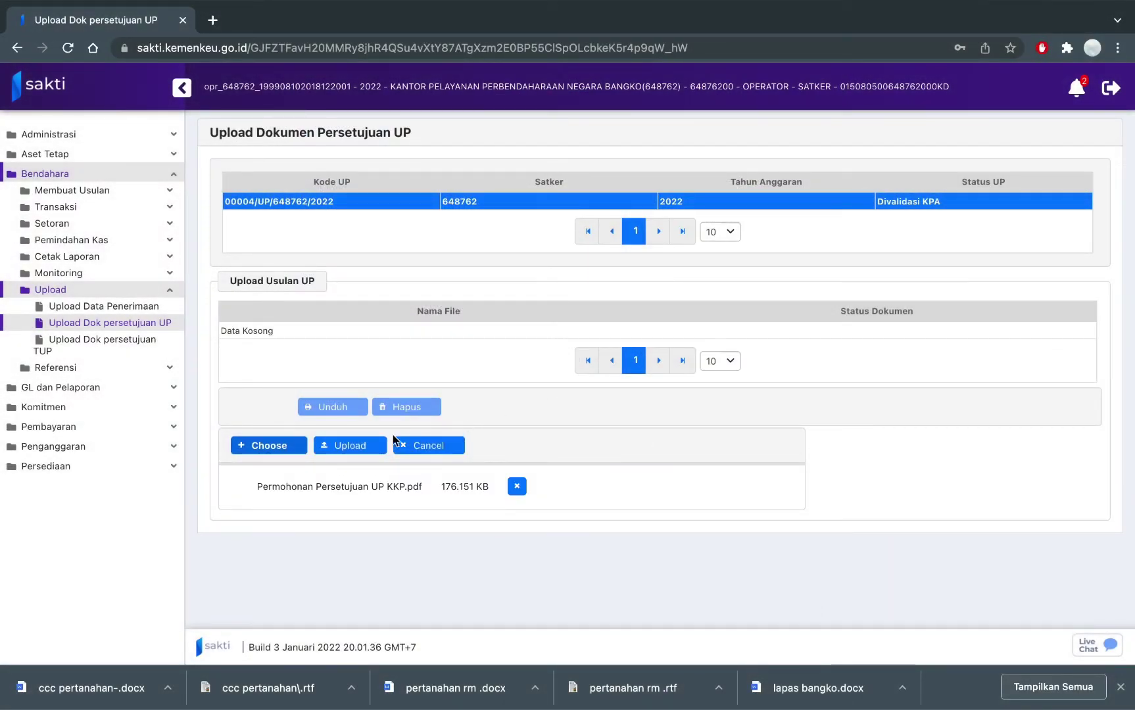
click(361, 446)
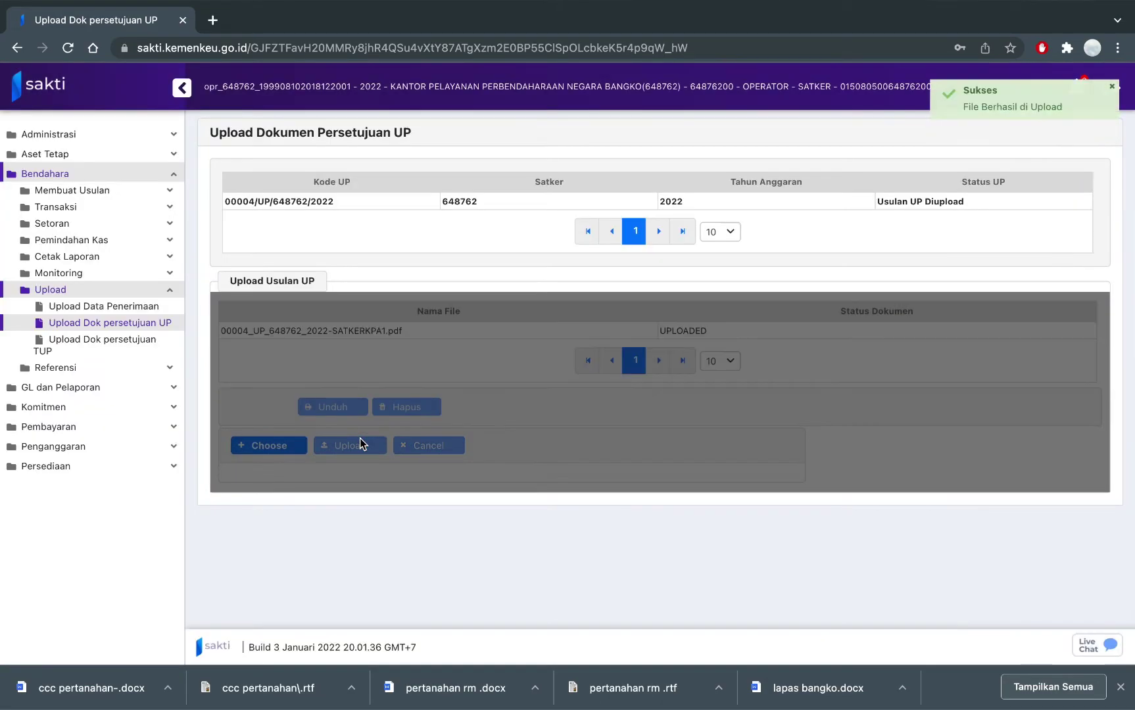
click(787, 201)
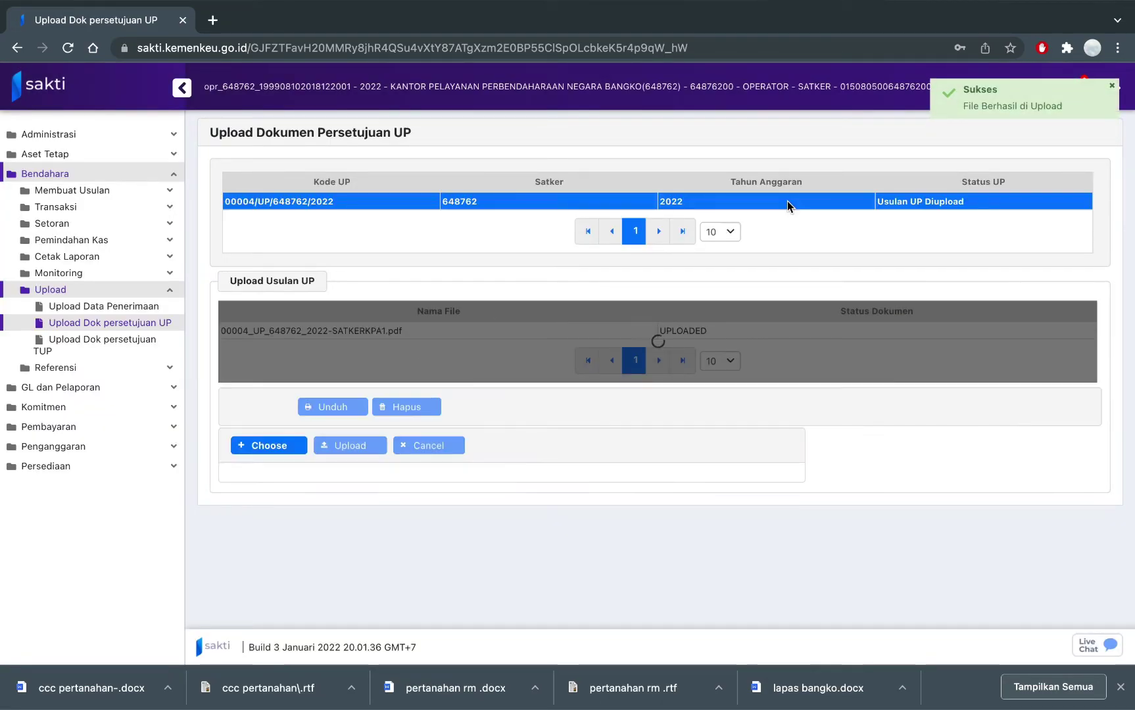
click(66, 190)
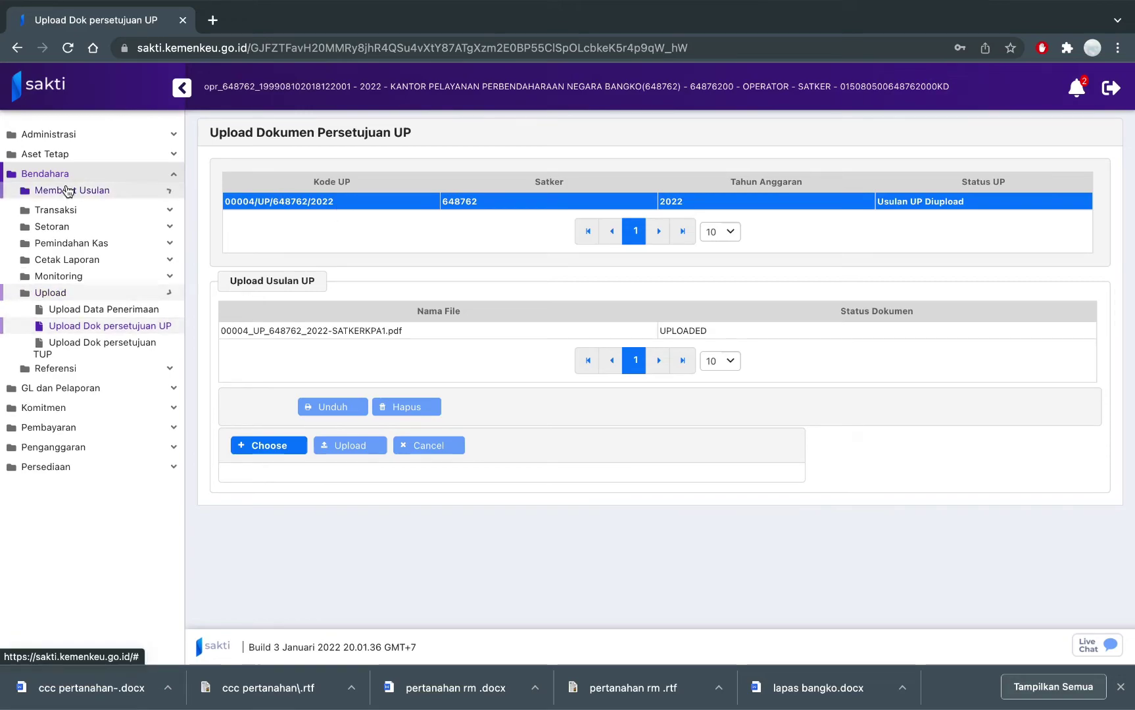
Load proposal 00004/UP/648762/2022 in Menghitung Usul UP, showing Total UP 50.000.000 and status Usulan UP Diupload.
click(82, 211)
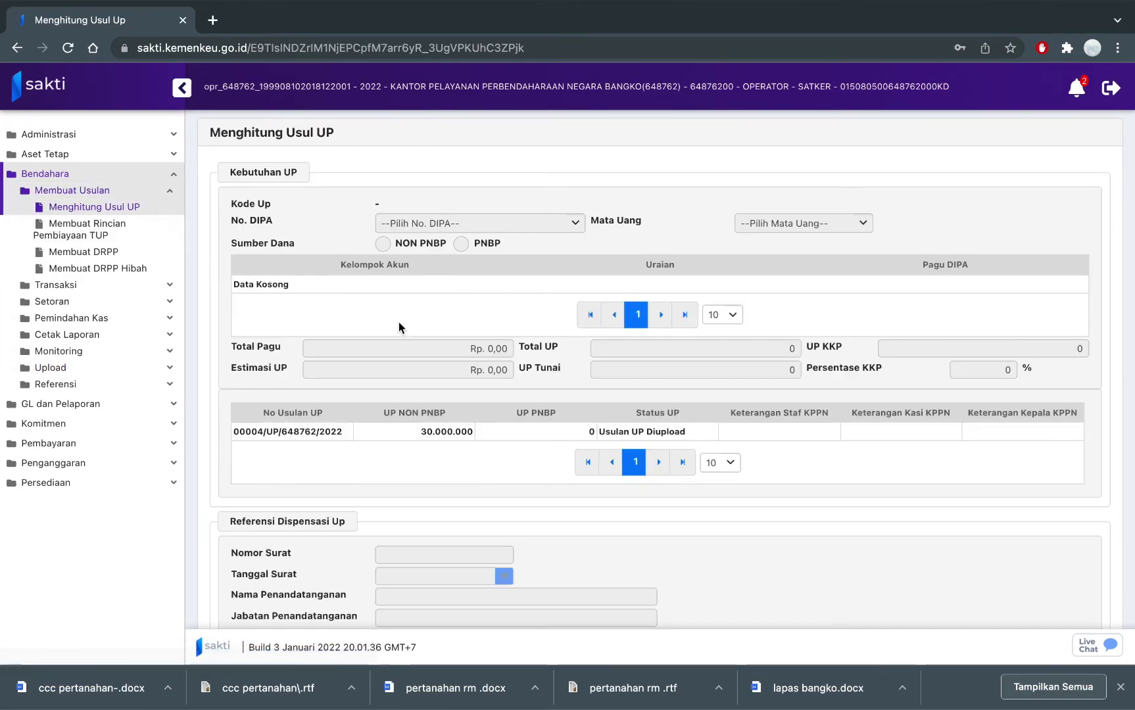
scroll(483, 353, down, 2)
click(485, 358)
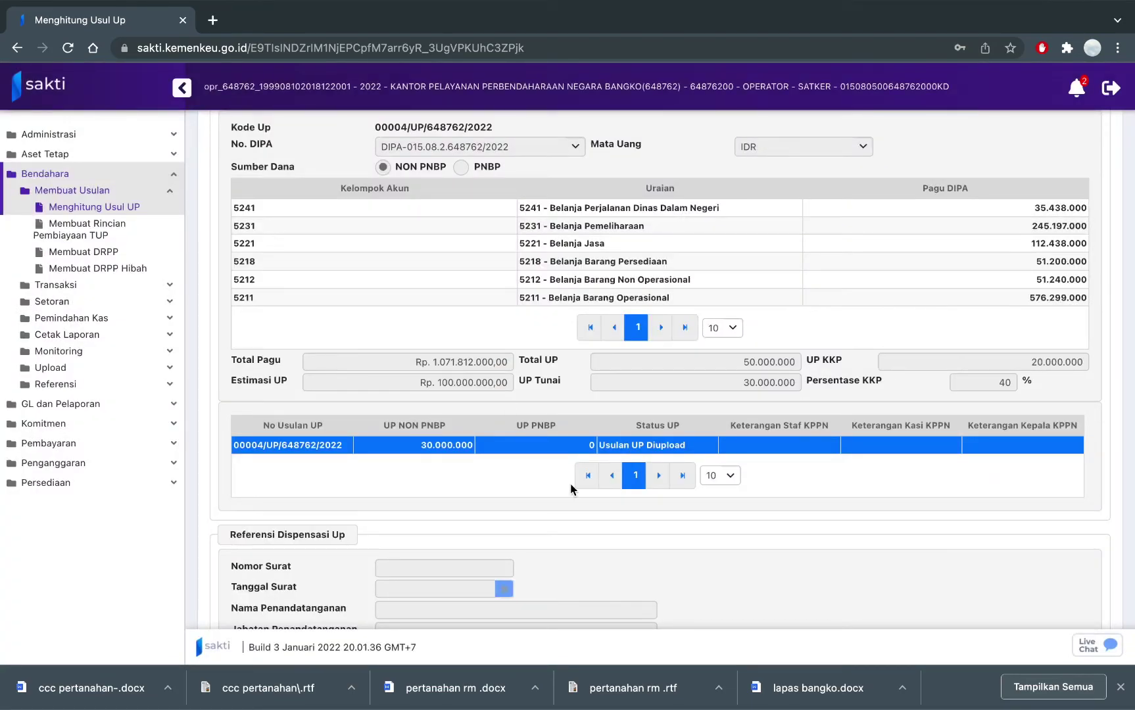
scroll(571, 484, down, 2)
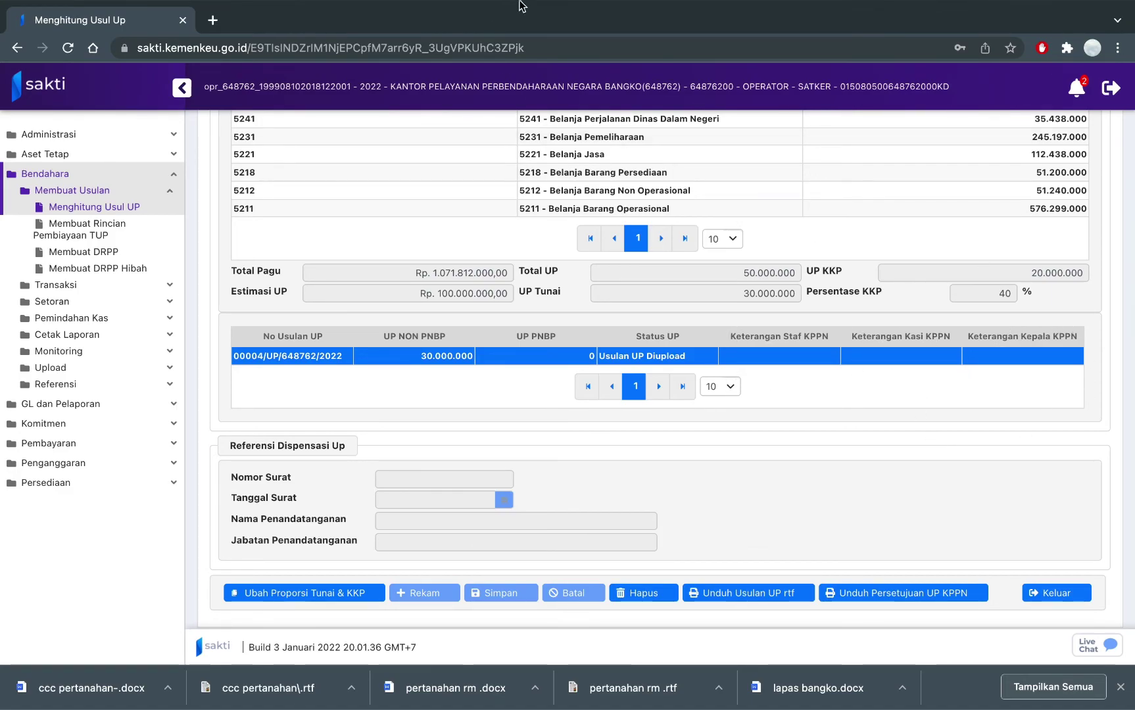
mouse_move(496, 6)
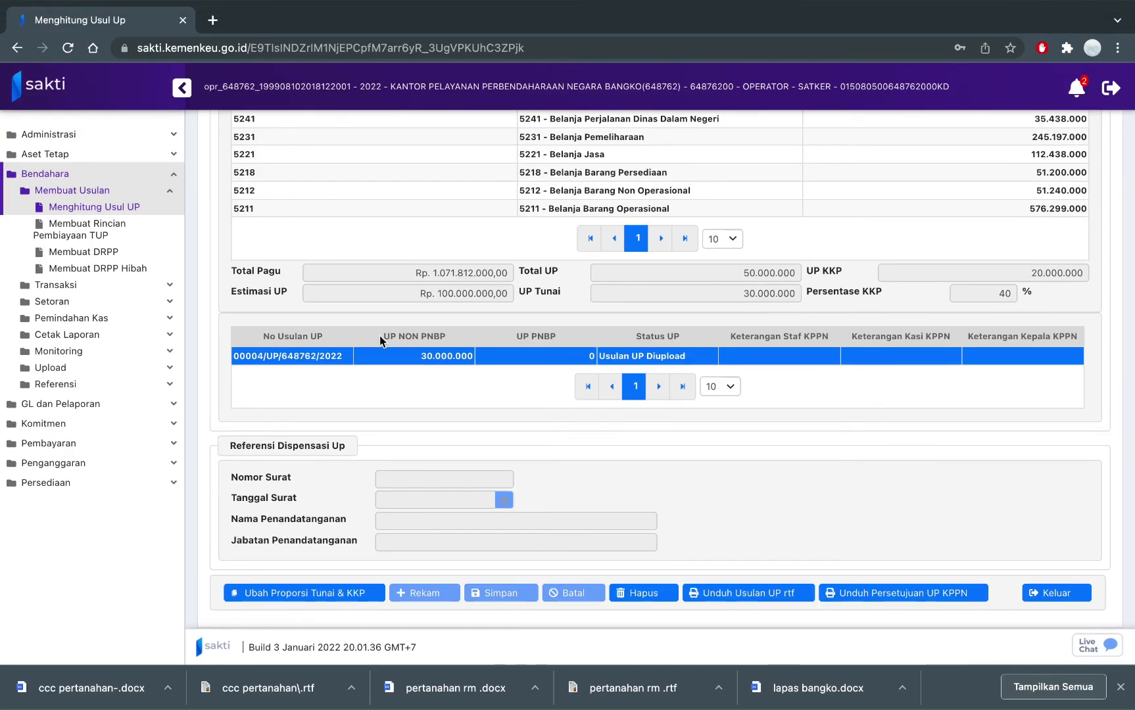